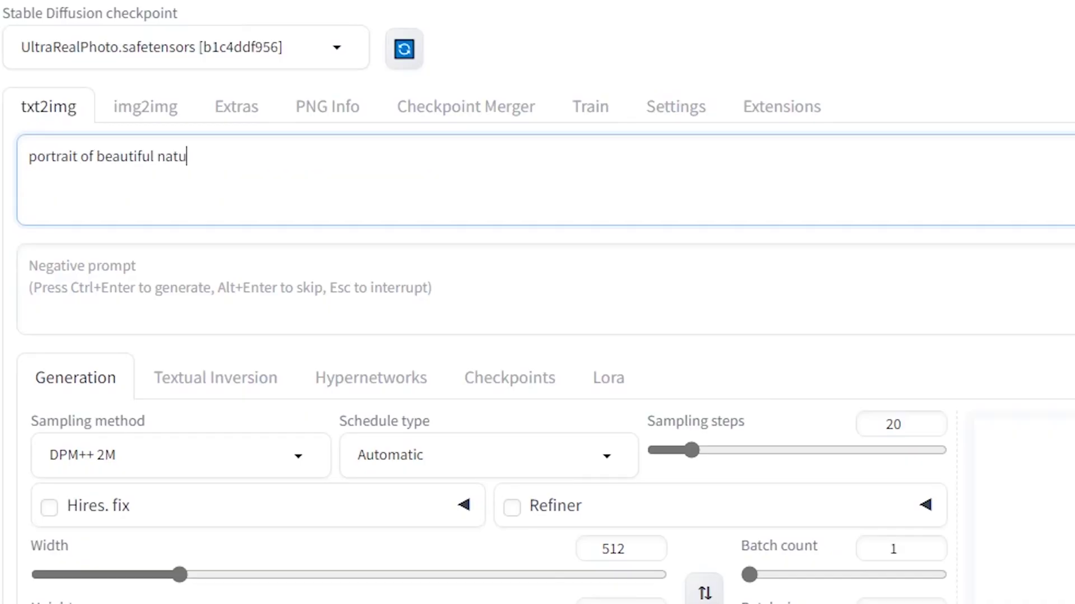
pyautogui.write('ral red haired woman with freckles')
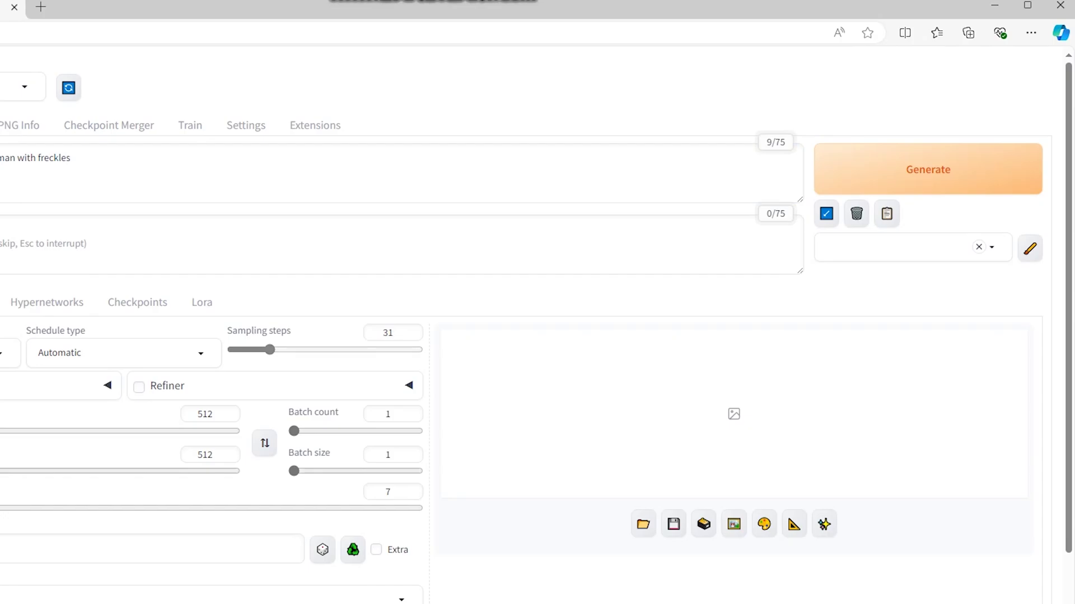
pyautogui.write('36712712')
# - Generate the freckled red-haired woman portrait at 36 steps and 712×712
pyautogui.hotkey('ctrl', 'Return')
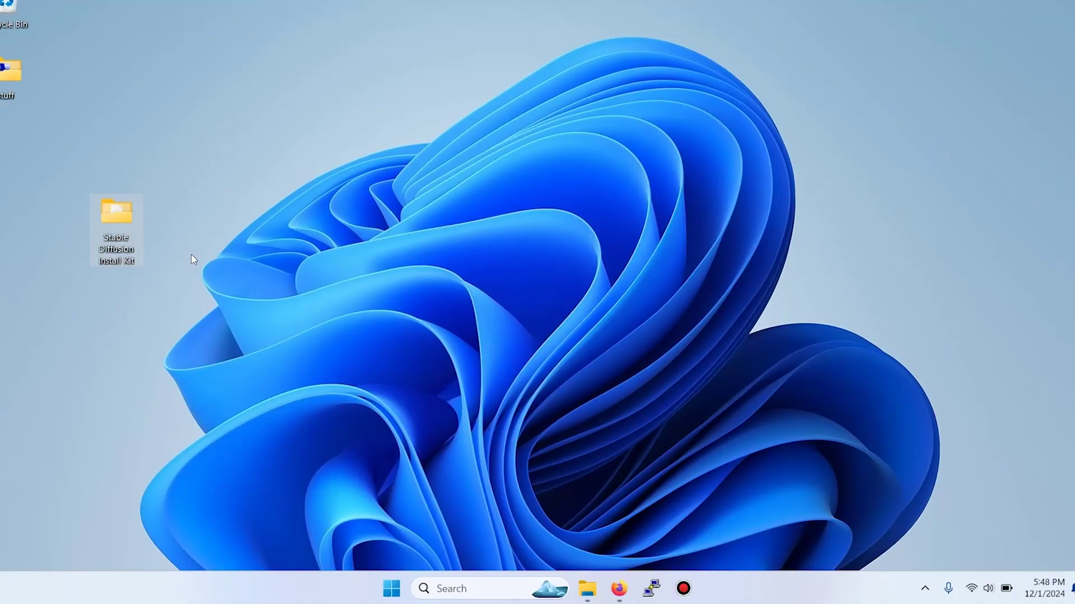
# - Install Python 3.10.6 from the Install Kit folder with default settings and PATH enabled
pyautogui.moveTo(178, 173); pyautogui.dragTo(86, 319)
pyautogui.doubleClick(125, 216)
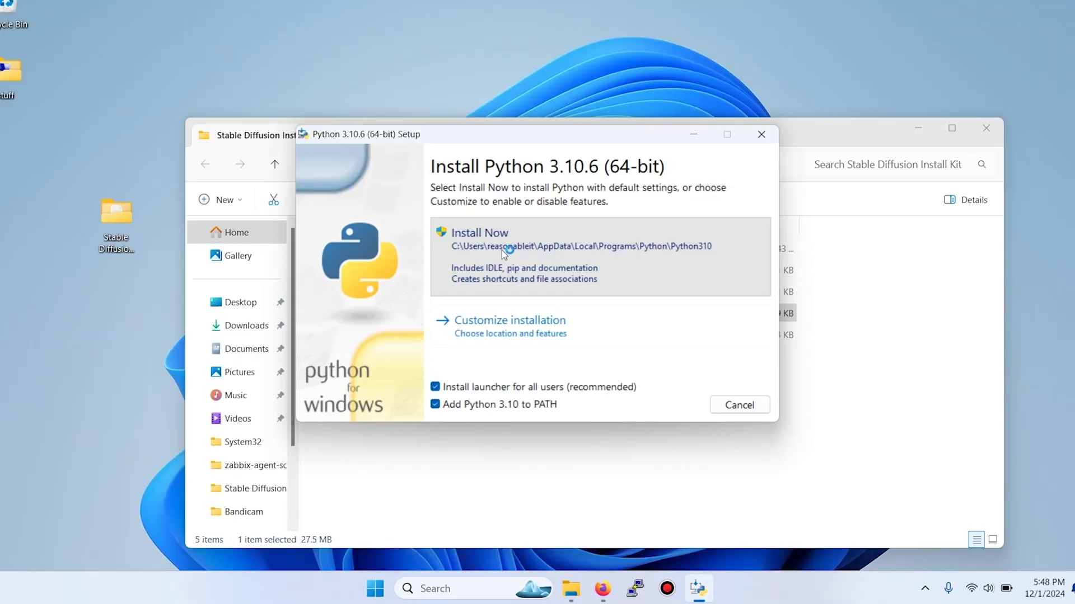
pyautogui.click(501, 251)
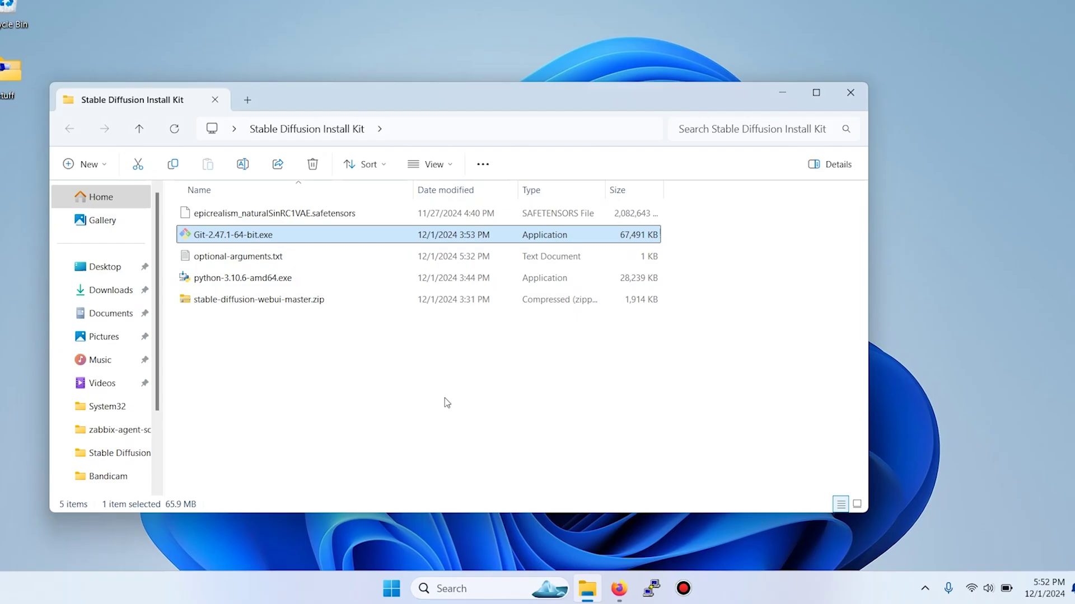
# - Install Git 2.47.1 from Git-2.47.1-64-bit.exe, keeping every default option
pyautogui.doubleClick(305, 236)
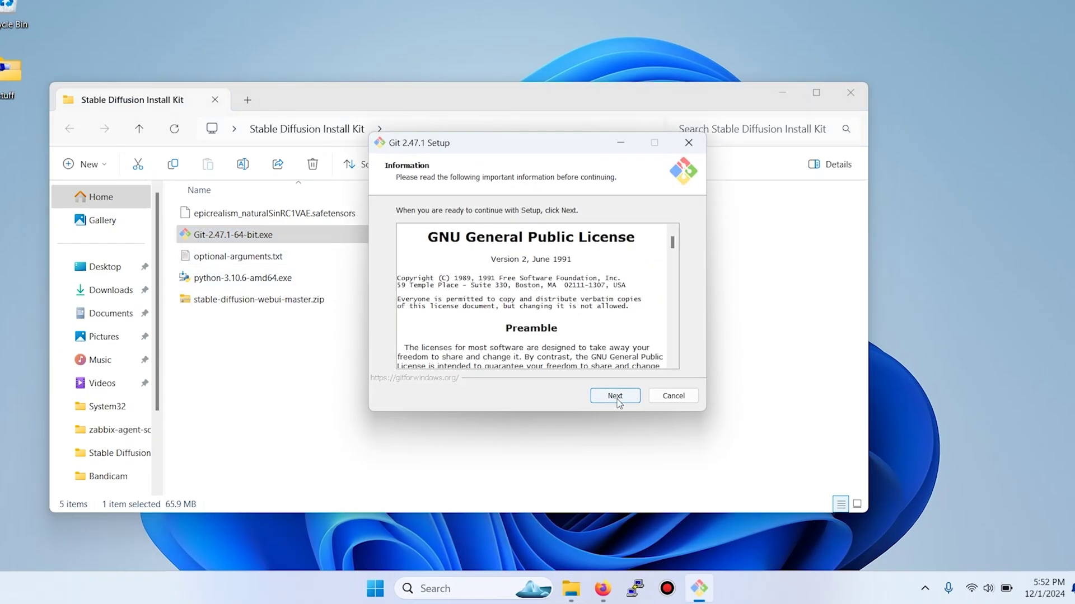
pyautogui.click(618, 404)
pyautogui.click(620, 401)
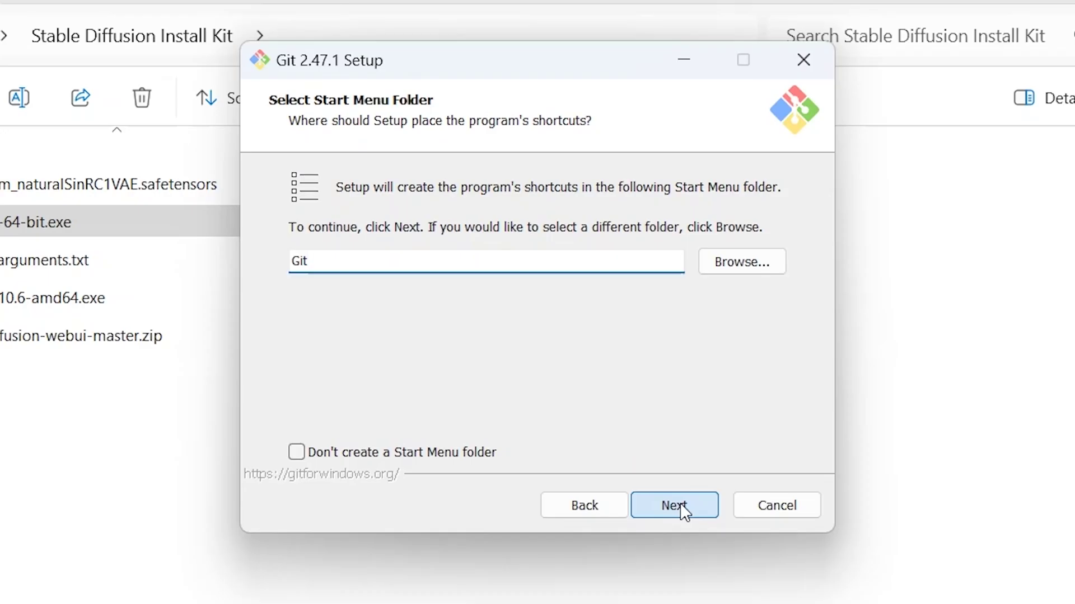
pyautogui.click(619, 400)
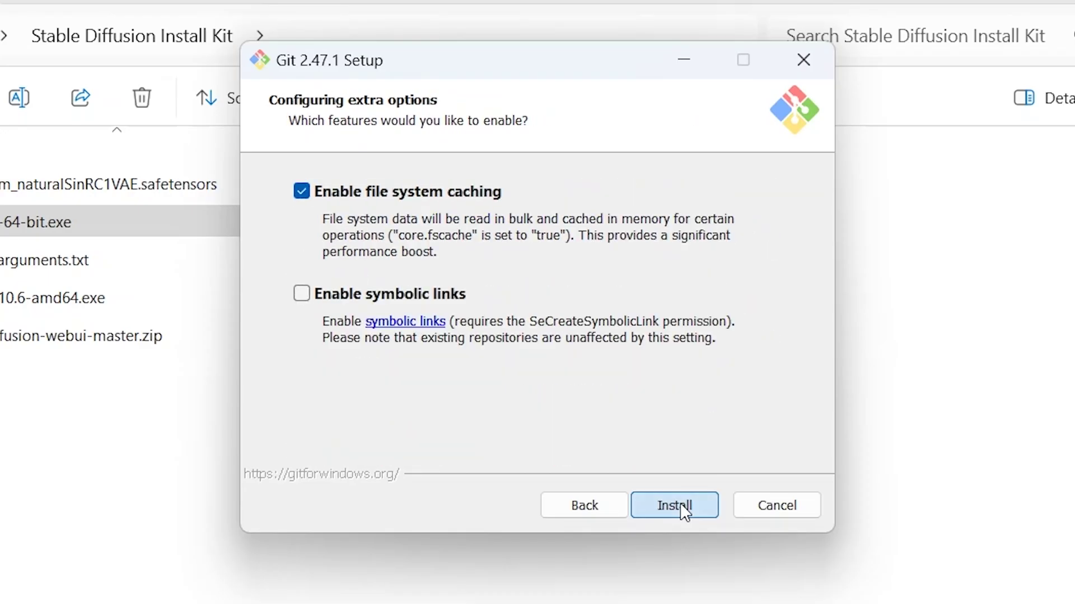
pyautogui.click(675, 506)
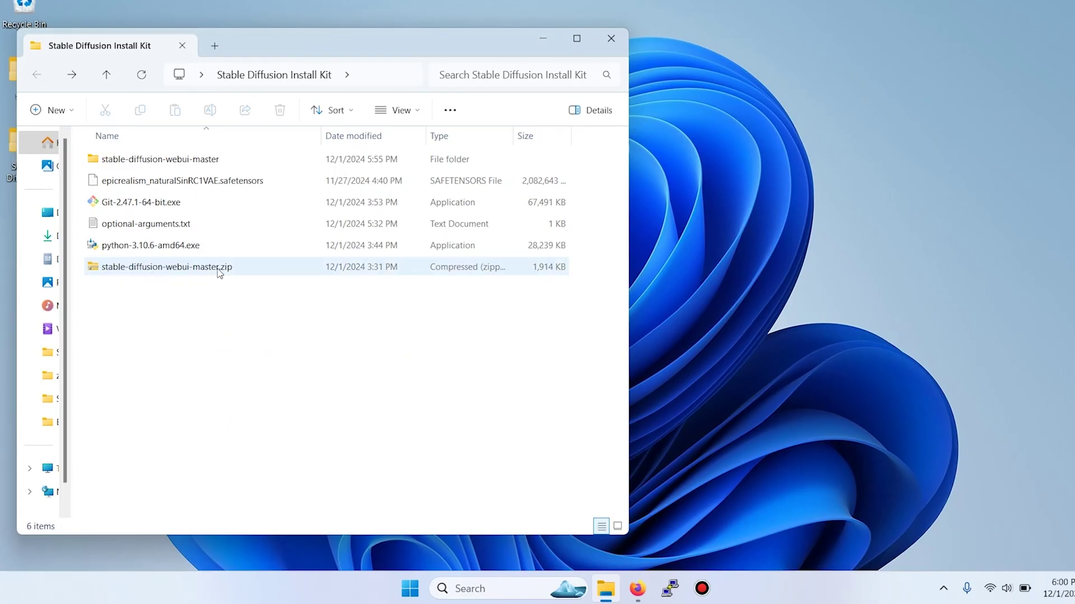
# - Extract stable-diffusion-webui-master.zip and open its nested webui folder
pyautogui.rightClick(167, 273)
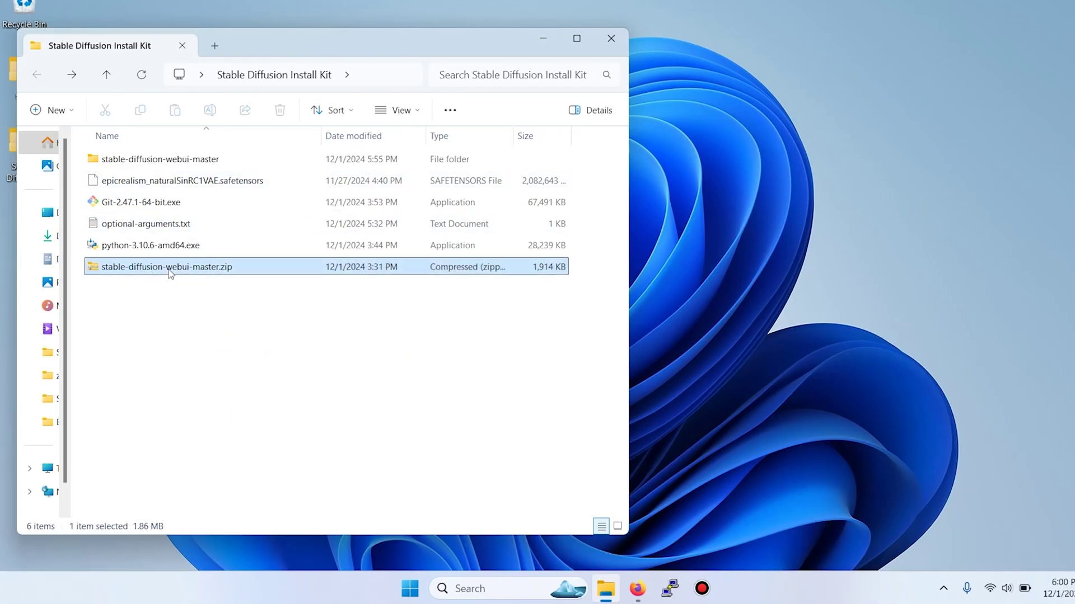
pyautogui.click(128, 344)
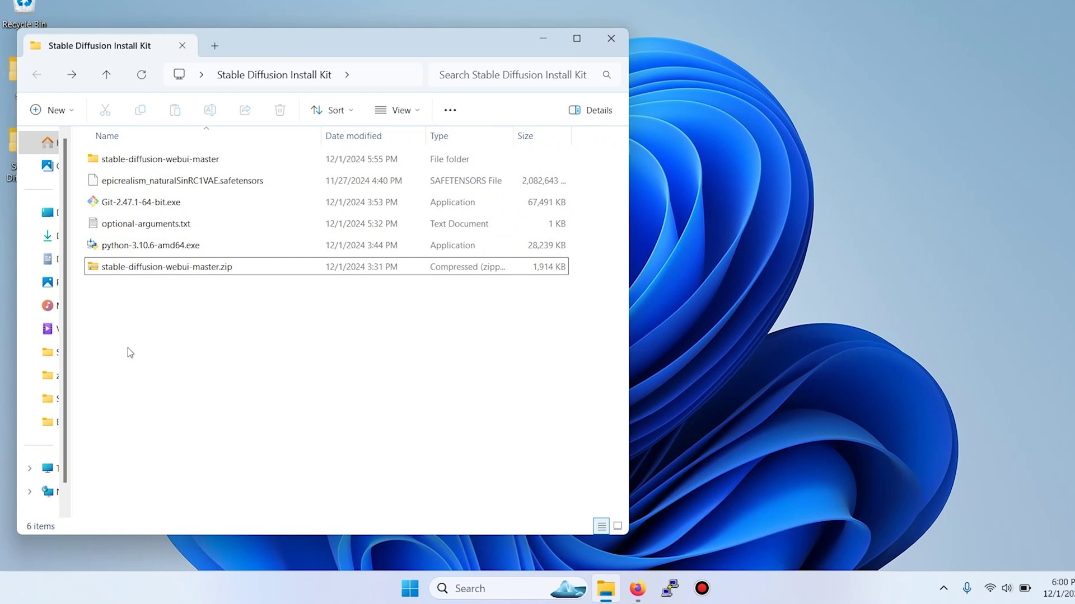
pyautogui.doubleClick(168, 168)
pyautogui.doubleClick(156, 164)
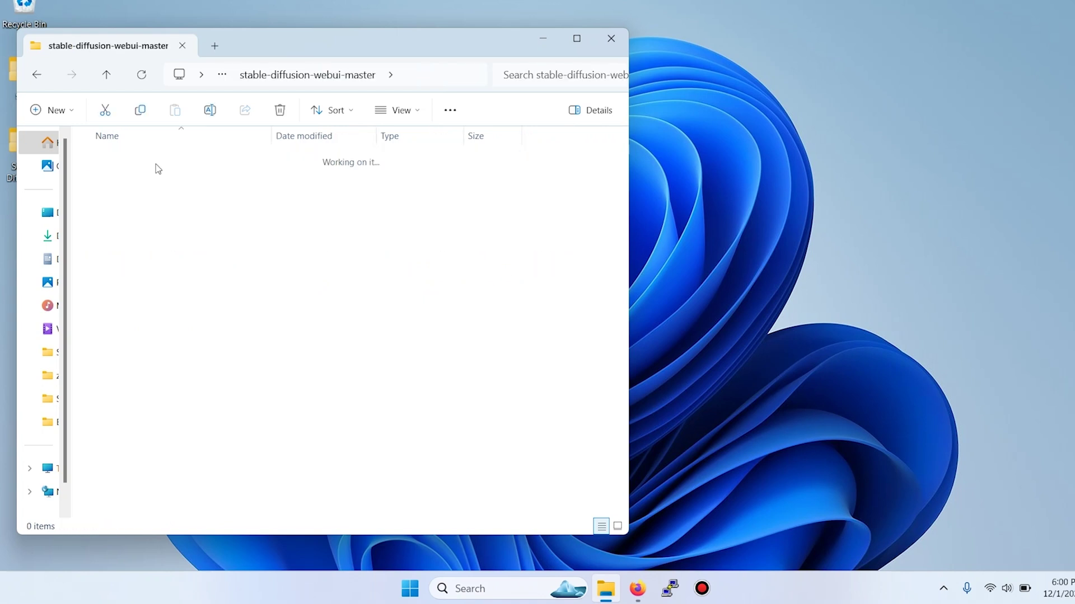
pyautogui.scroll(-4, 362, 235)
pyautogui.scroll(-3, 360, 234)
pyautogui.scroll(-2, 359, 242)
pyautogui.scroll(3, 360, 241)
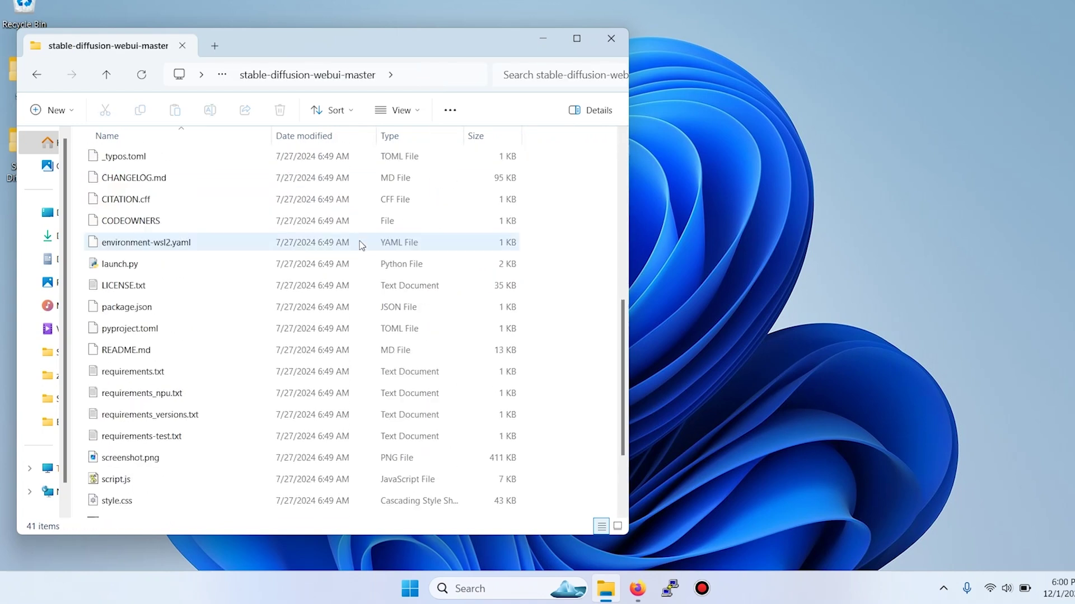
pyautogui.scroll(-1, 360, 241)
pyautogui.scroll(3, 360, 241)
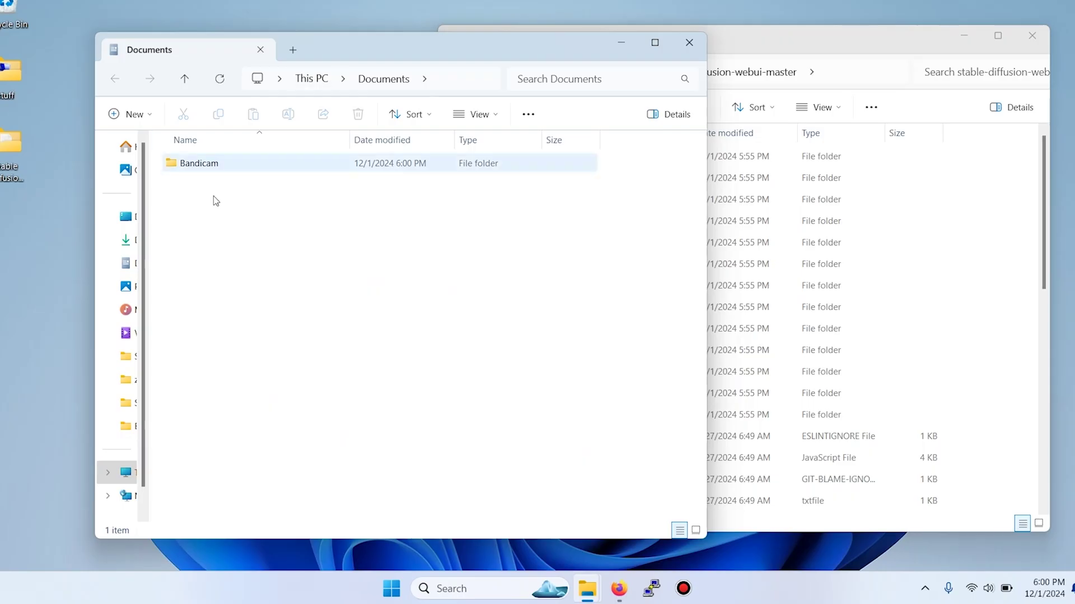
# - Create a new folder named 'Stable Diffusion' in Documents
pyautogui.rightClick(213, 200)
pyautogui.click(430, 411)
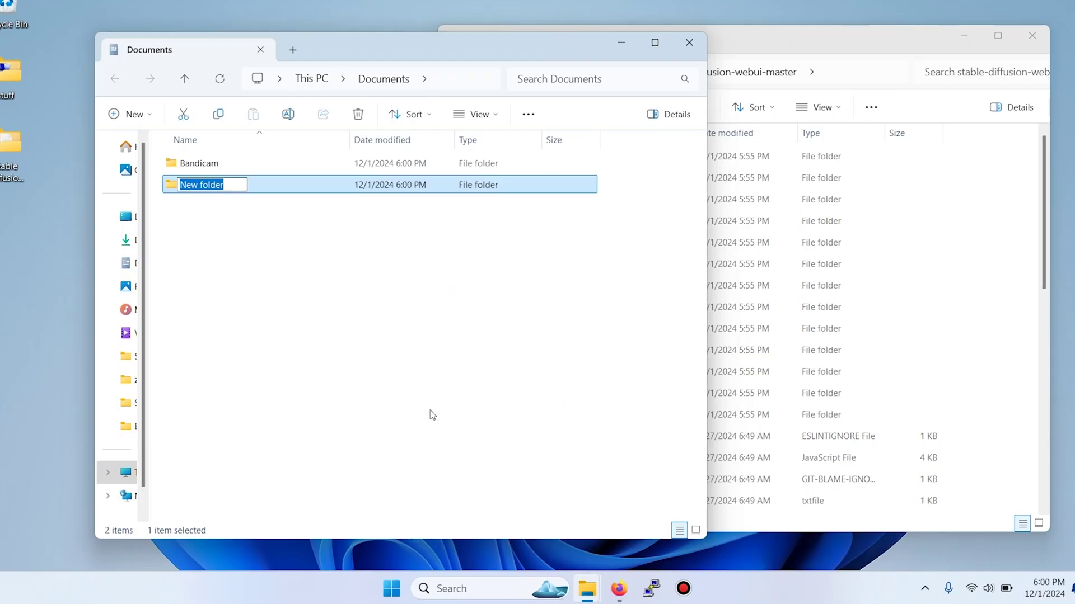
pyautogui.write('Stabl')
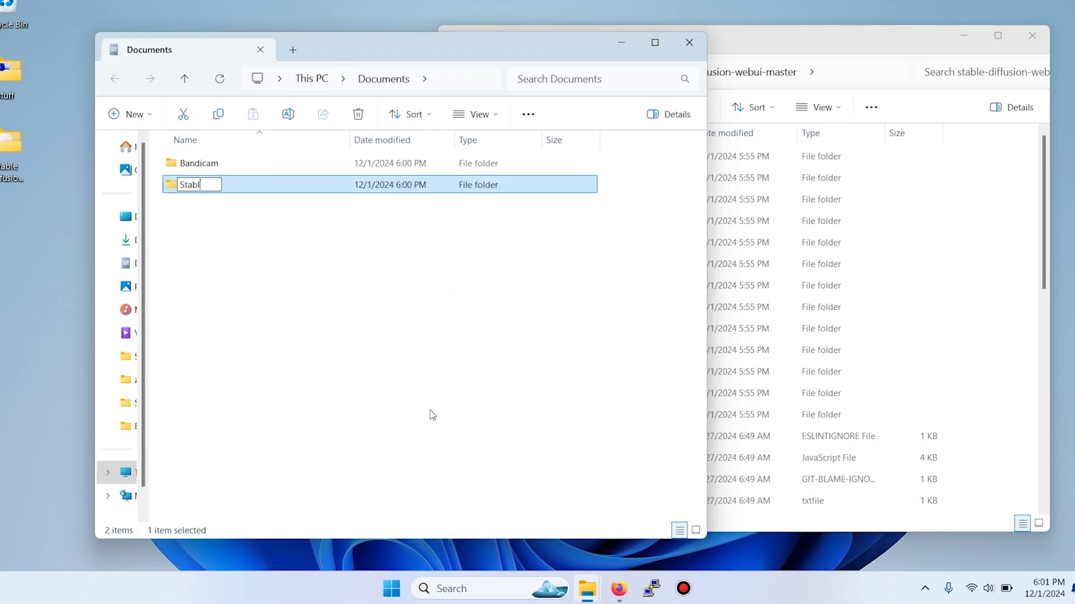
pyautogui.write('ion')
pyautogui.press('Return')
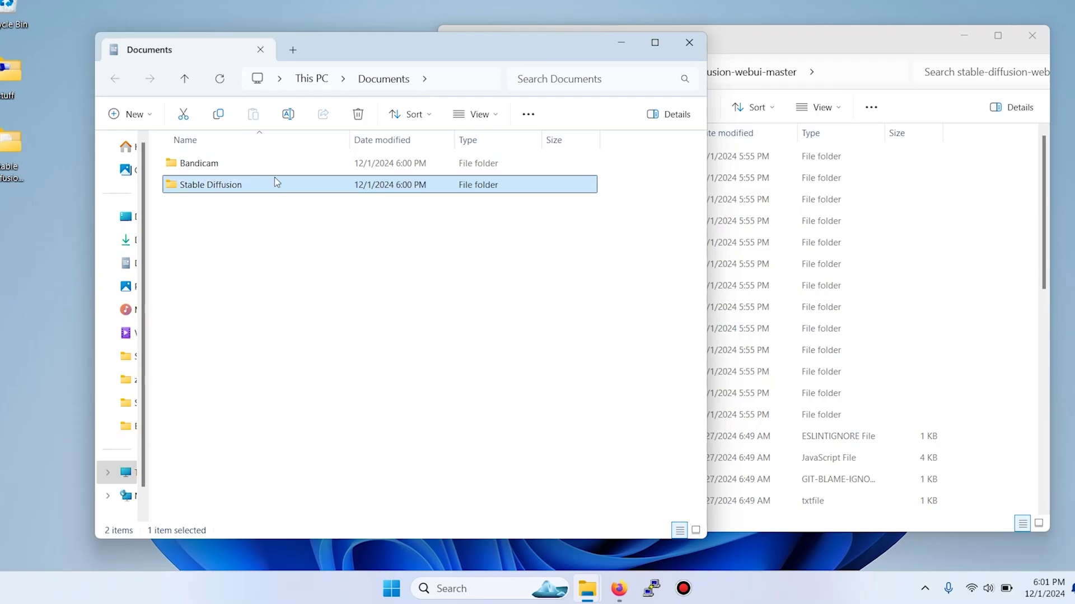
pyautogui.moveTo(273, 185)
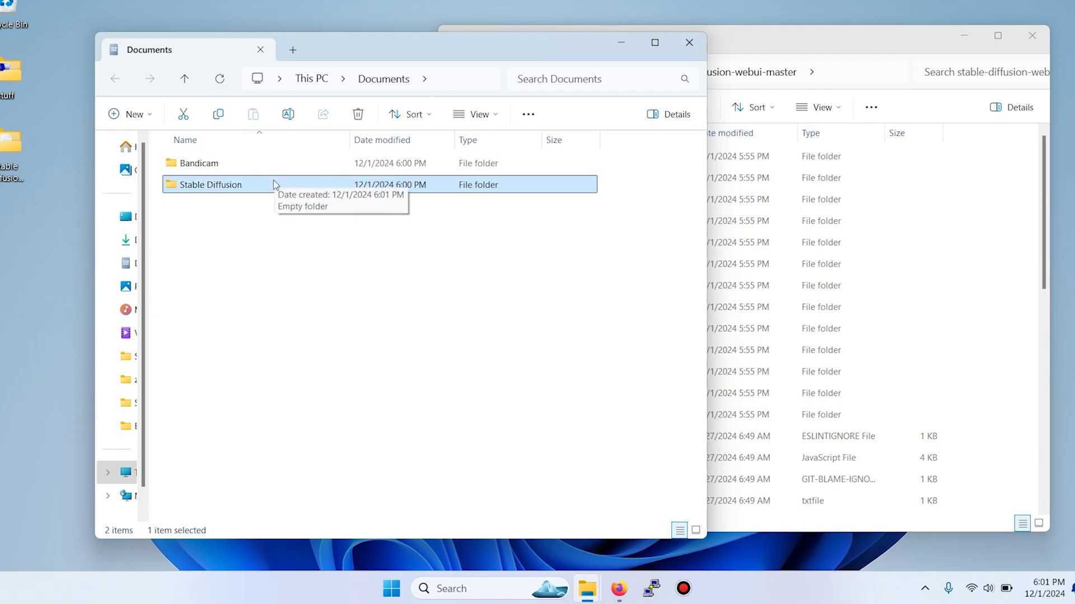
pyautogui.click(215, 307)
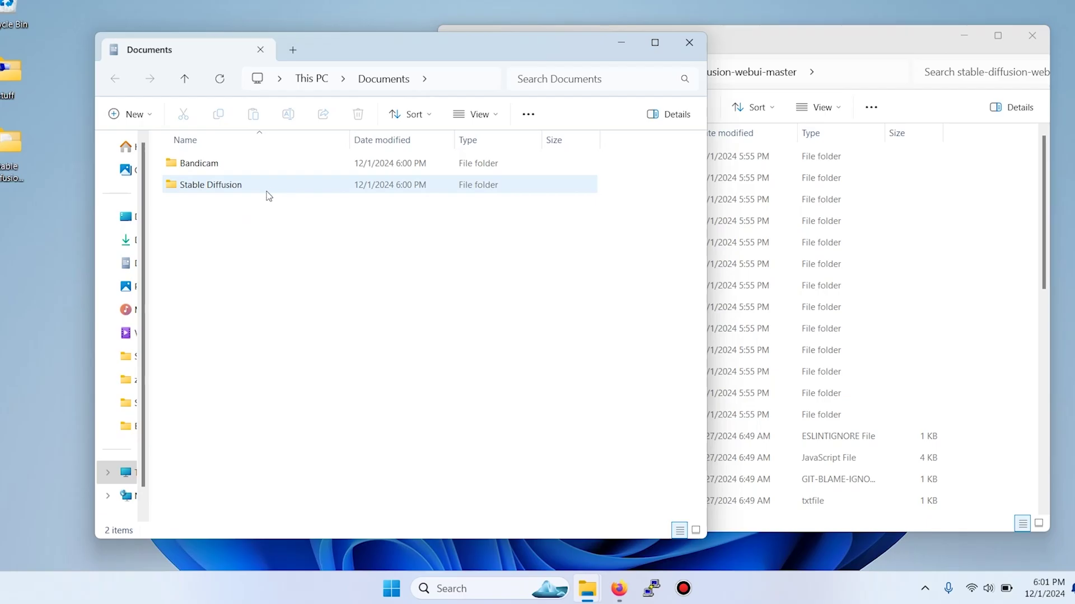
pyautogui.moveTo(371, 52); pyautogui.dragTo(321, 40)
# - Move all the webui files into the Documents Stable Diffusion folder
pyautogui.doubleClick(235, 171)
pyautogui.click(887, 333)
pyautogui.scroll(-5, 889, 335)
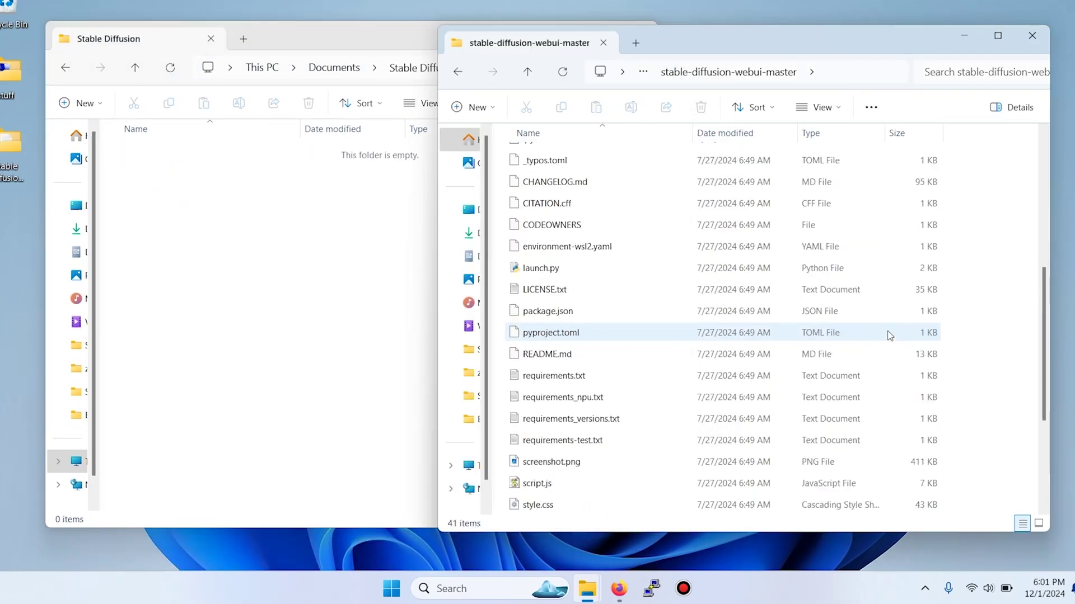
pyautogui.hotkey('ctrl', 'a')
pyautogui.moveTo(888, 335); pyautogui.dragTo(302, 245)
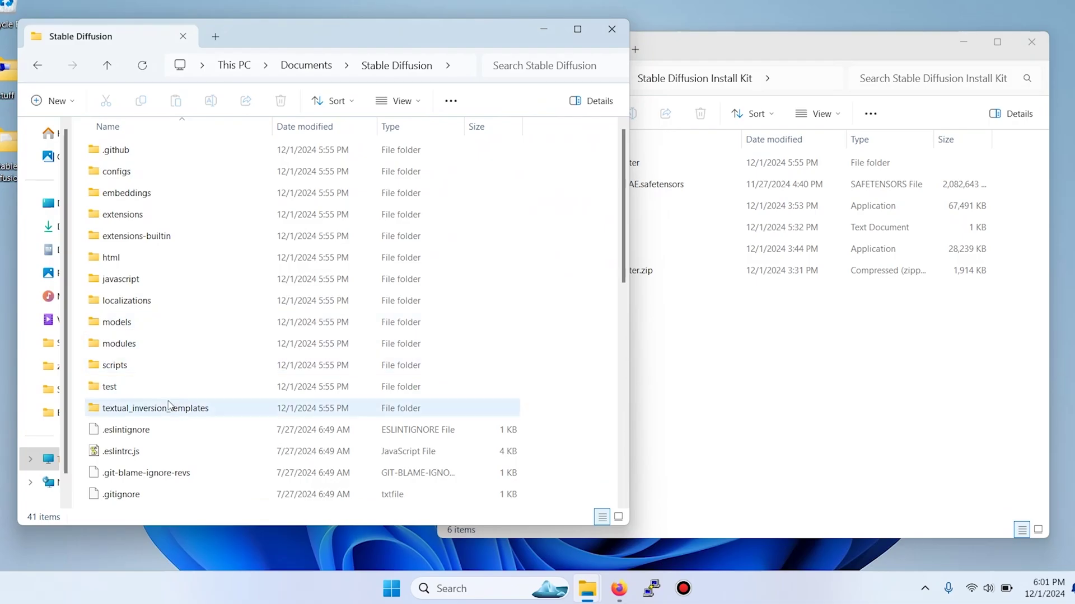
# - Move epicrealism_naturalSinRC1VAE.safetensors into the models\Stable-diffusion folder
pyautogui.doubleClick(140, 320)
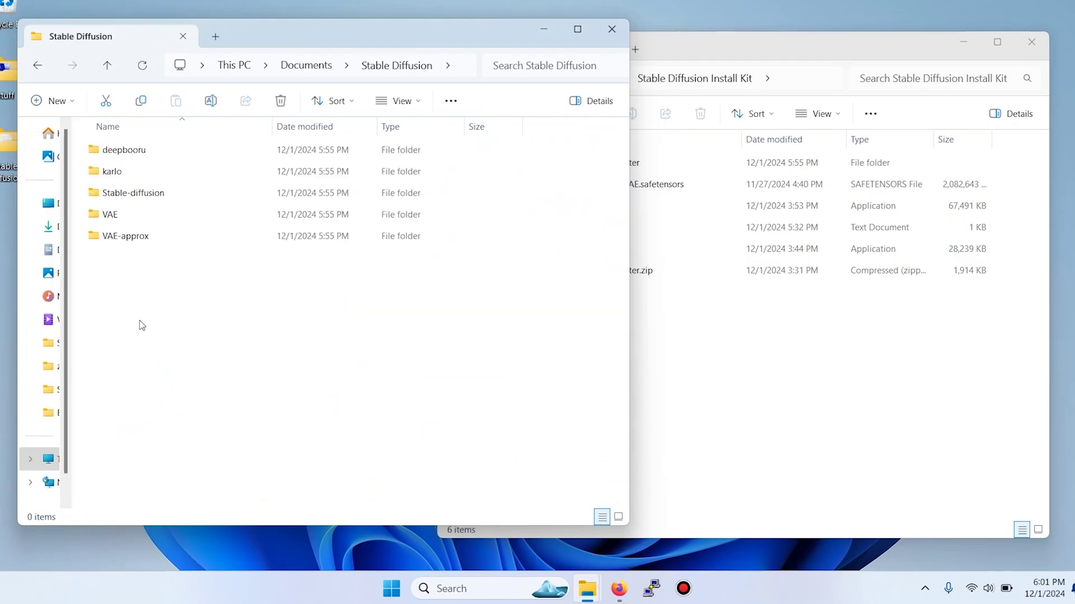
pyautogui.doubleClick(144, 197)
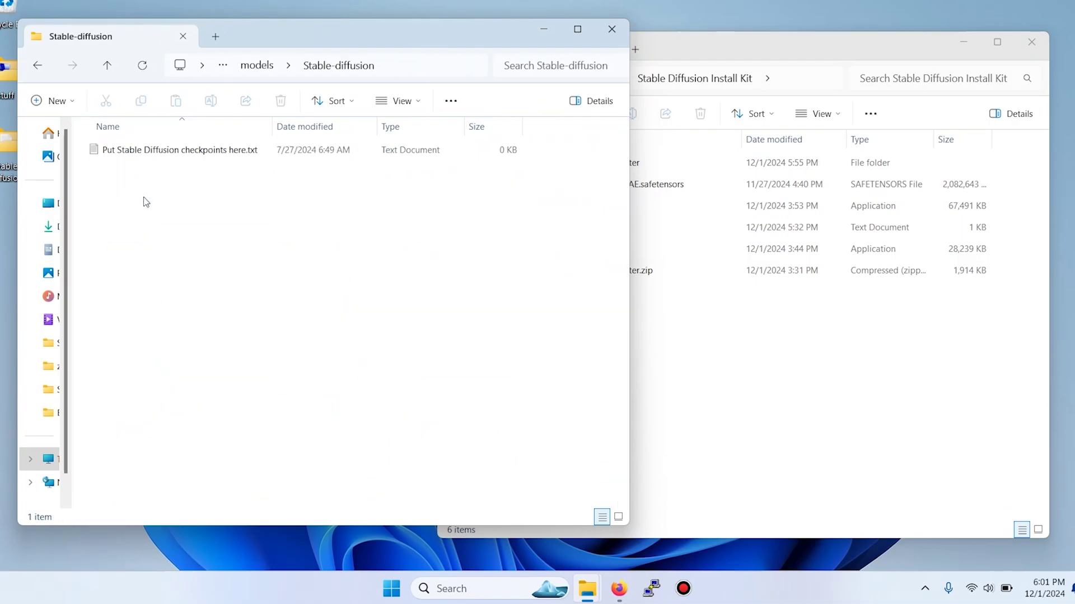
pyautogui.moveTo(254, 216); pyautogui.dragTo(498, 197)
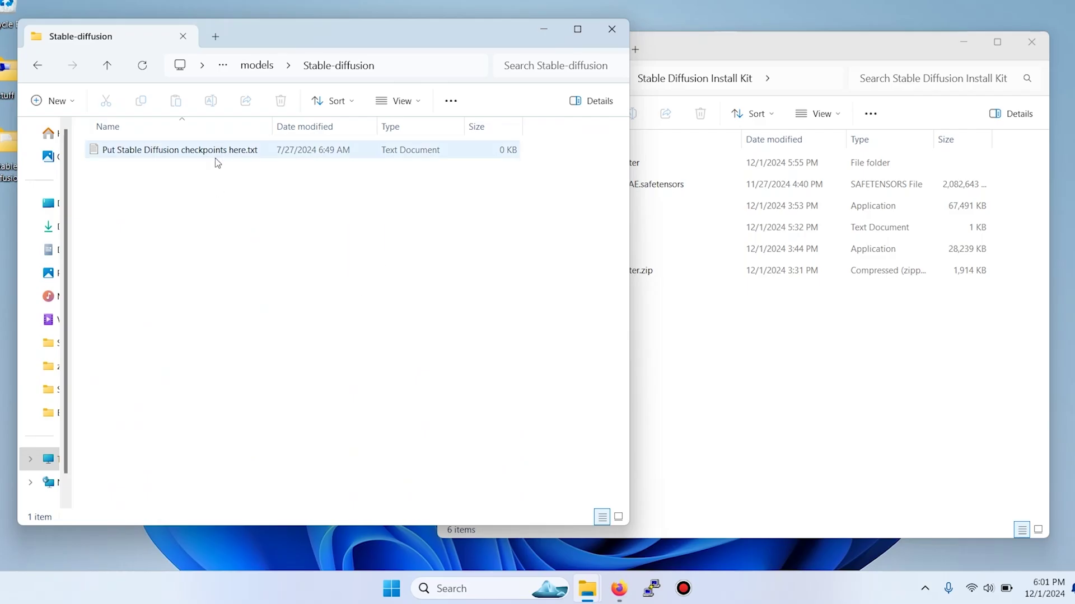
pyautogui.click(143, 153)
pyautogui.moveTo(797, 42); pyautogui.dragTo(756, 41)
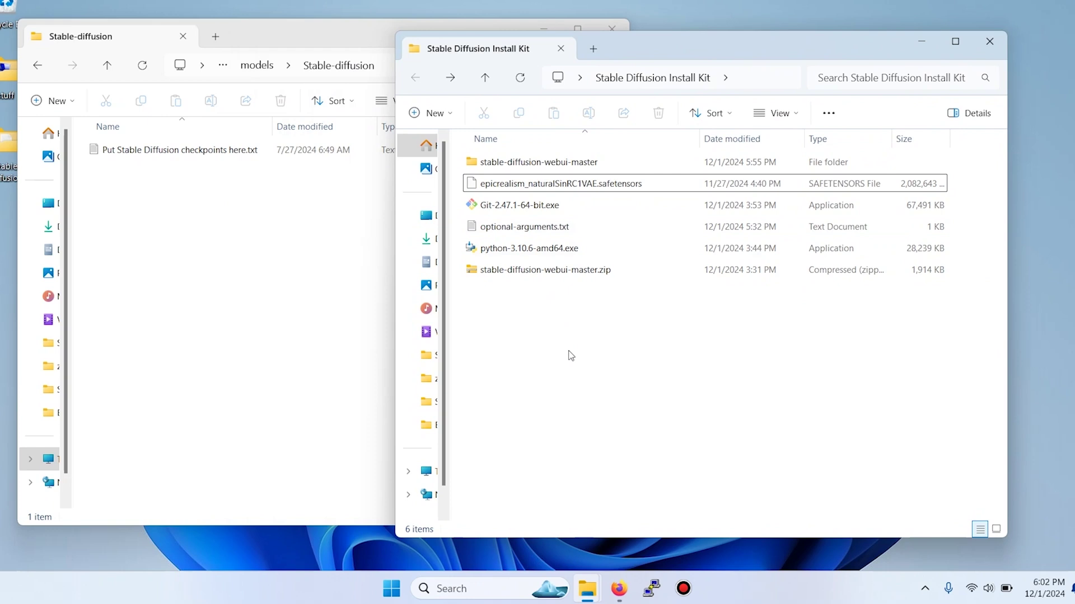
pyautogui.moveTo(539, 186)
pyautogui.mouseDown()
pyautogui.moveTo(139, 191)
pyautogui.moveTo(163, 214)
pyautogui.mouseUp()
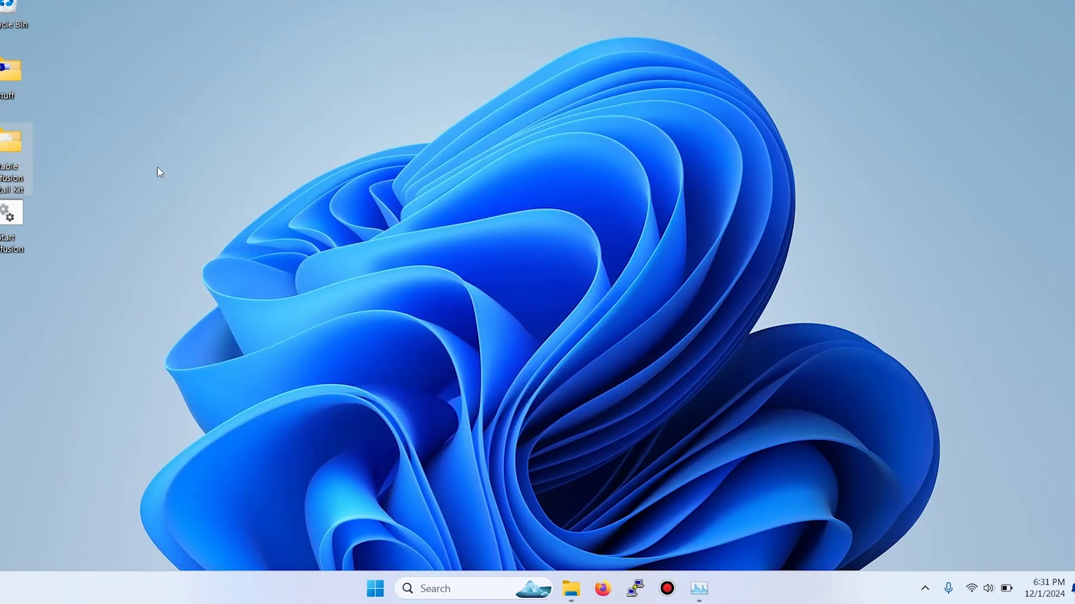
# - Open optional-arguments.txt from the Install Kit and inspect the --skip-torch-cuda-test line
pyautogui.doubleClick(13, 146)
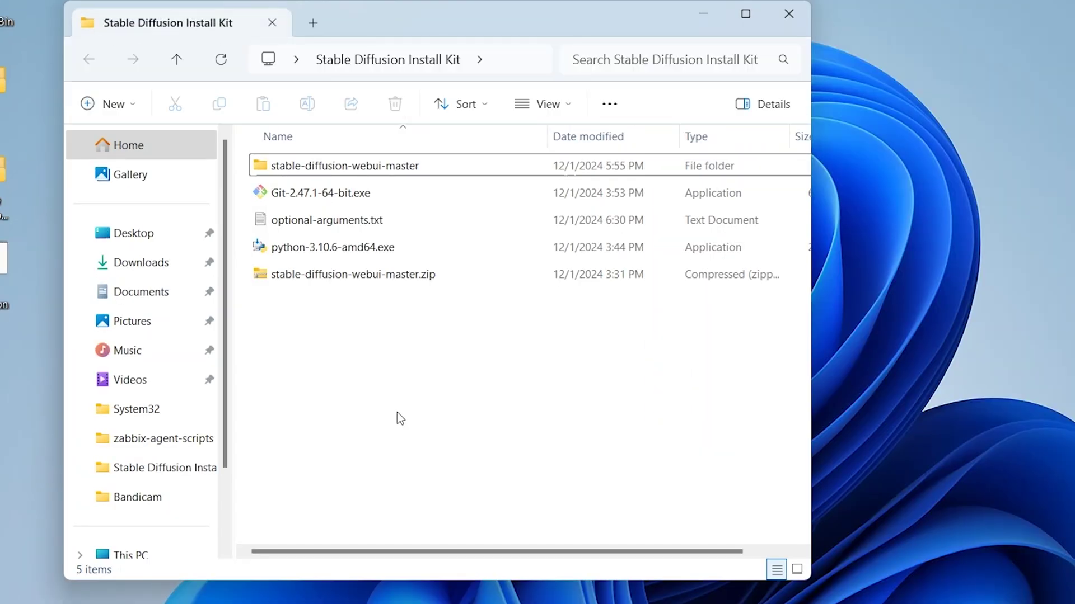
pyautogui.doubleClick(416, 220)
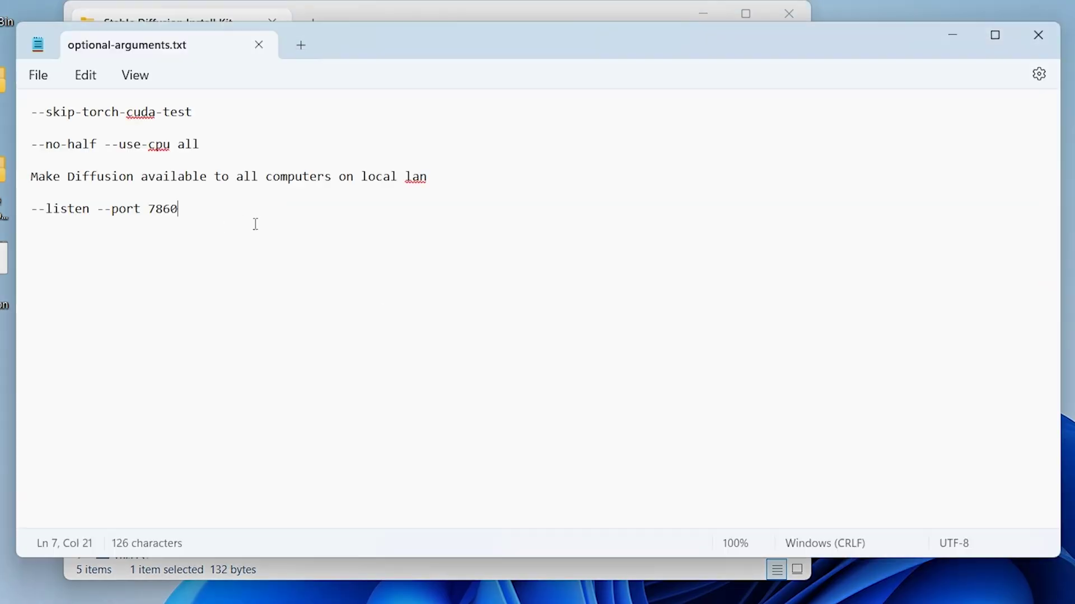
pyautogui.moveTo(254, 224)
pyautogui.mouseDown()
pyautogui.moveTo(50, 89)
pyautogui.moveTo(260, 157)
pyautogui.mouseUp()
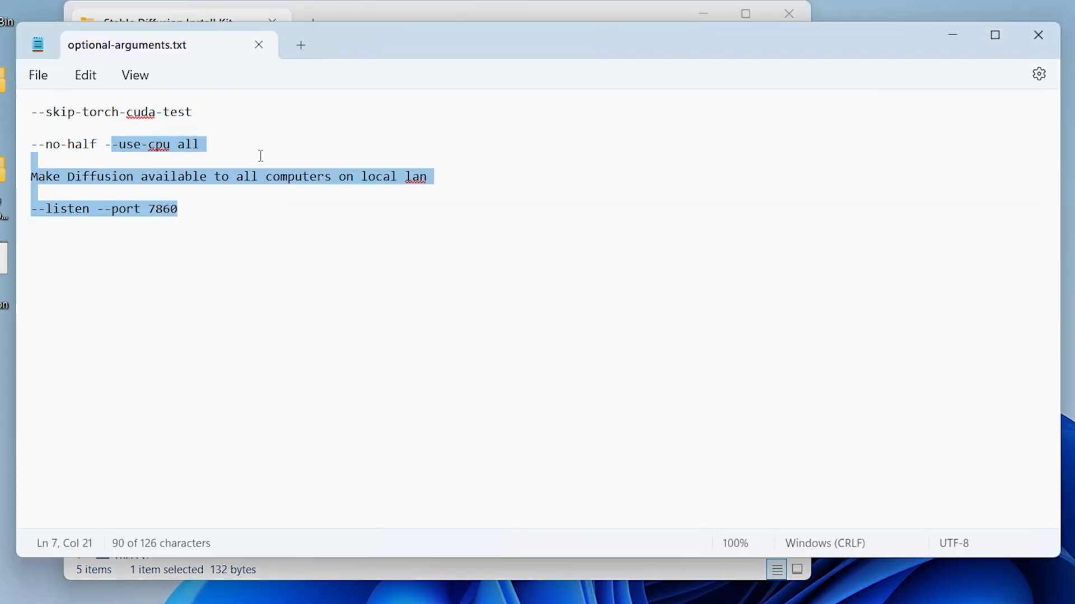
pyautogui.click(162, 124)
pyautogui.moveTo(277, 115); pyautogui.dragTo(35, 107)
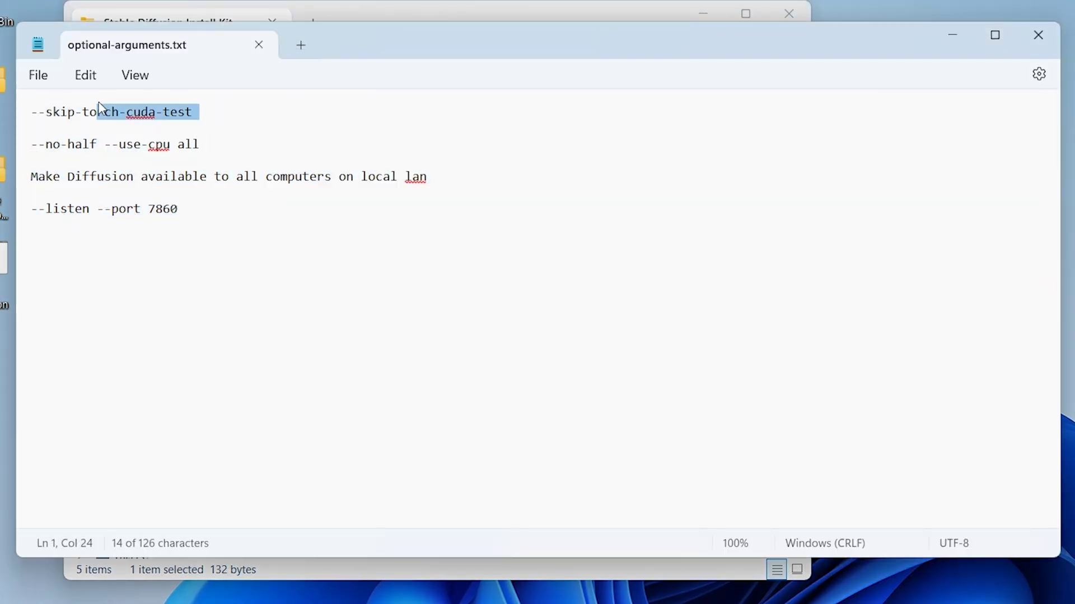
pyautogui.moveTo(205, 112); pyautogui.dragTo(36, 109)
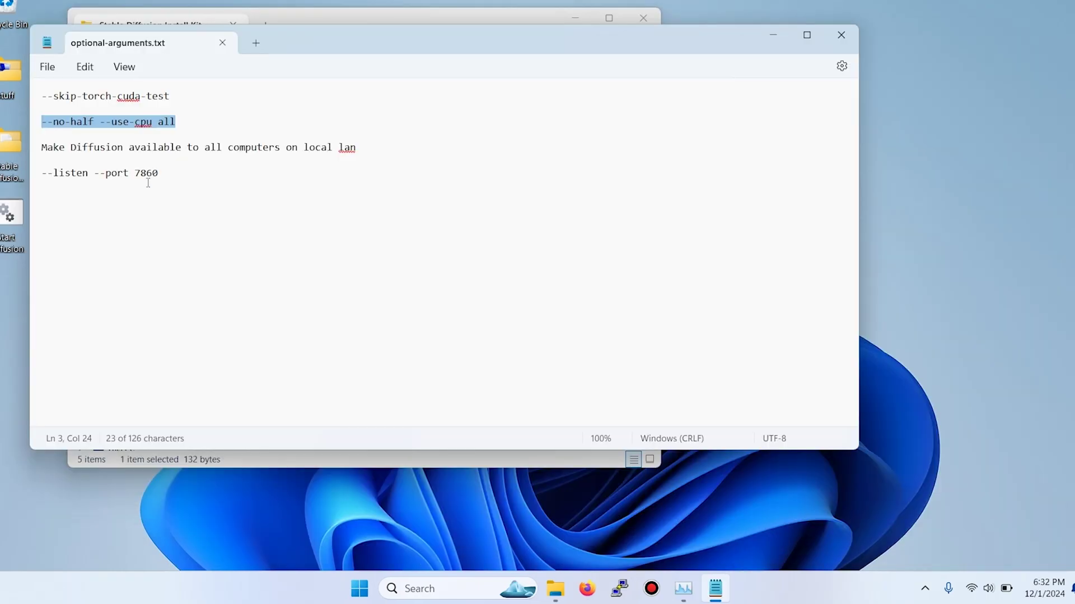
# - Review the --no-half, --listen --port 7860 and local LAN description lines
pyautogui.click(196, 188)
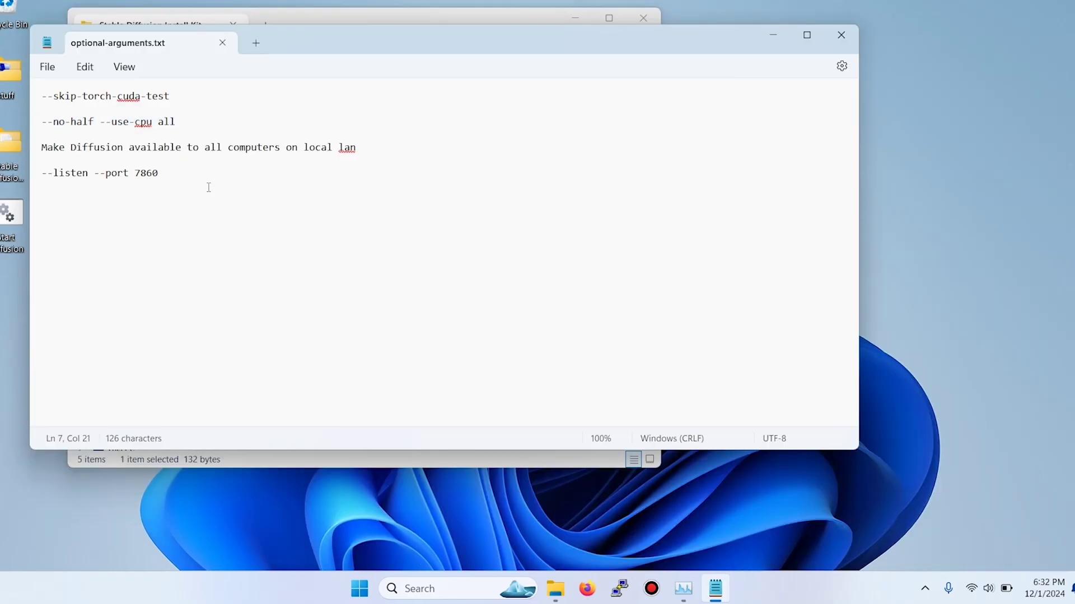
pyautogui.moveTo(175, 186); pyautogui.dragTo(34, 176)
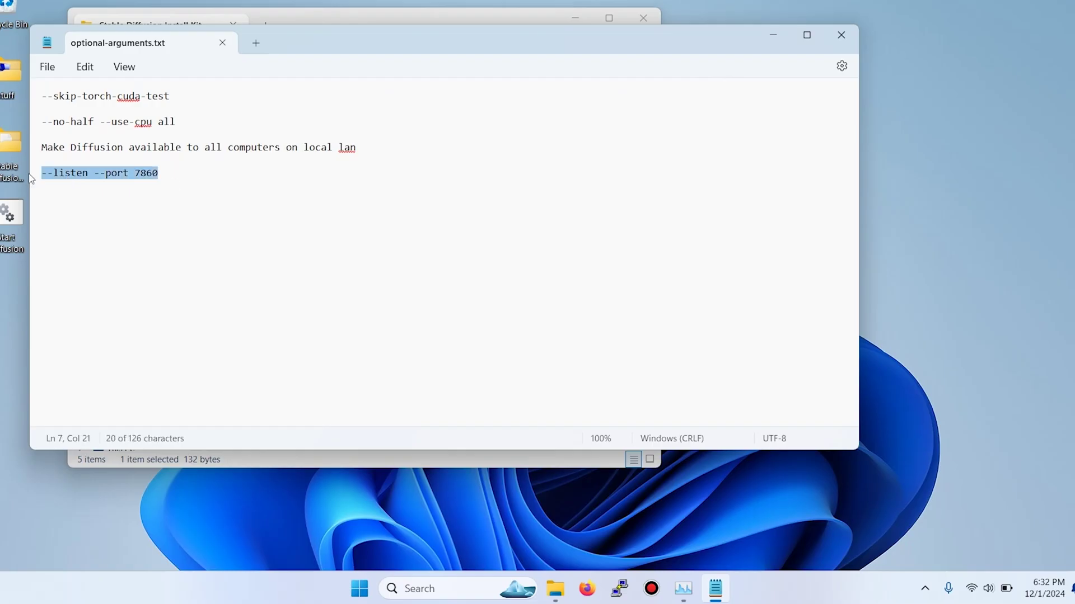
pyautogui.click(114, 196)
pyautogui.moveTo(285, 42); pyautogui.dragTo(375, 54)
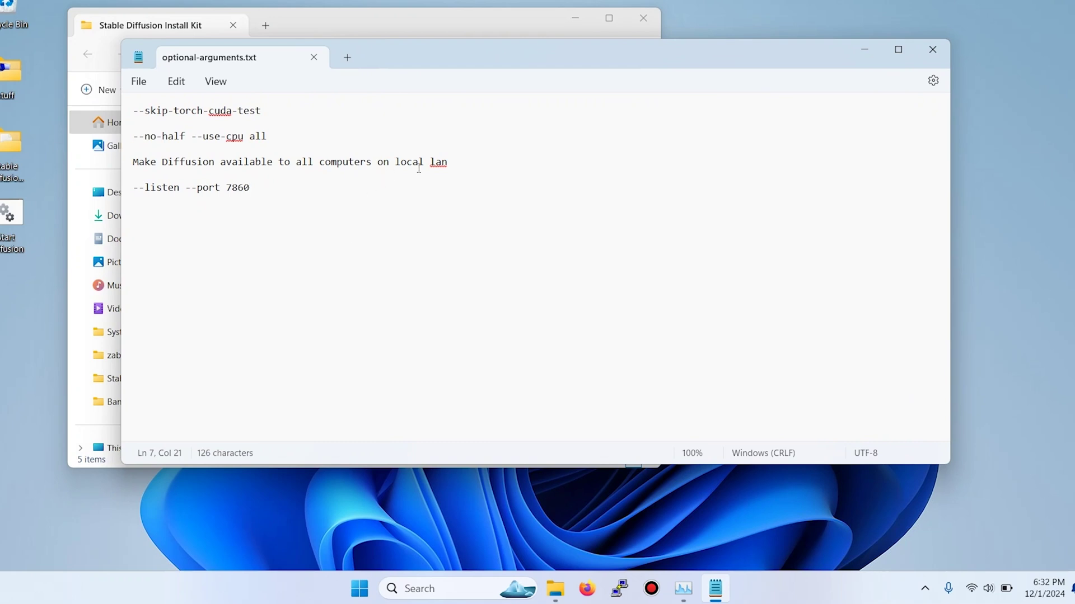
pyautogui.moveTo(448, 162); pyautogui.dragTo(128, 164)
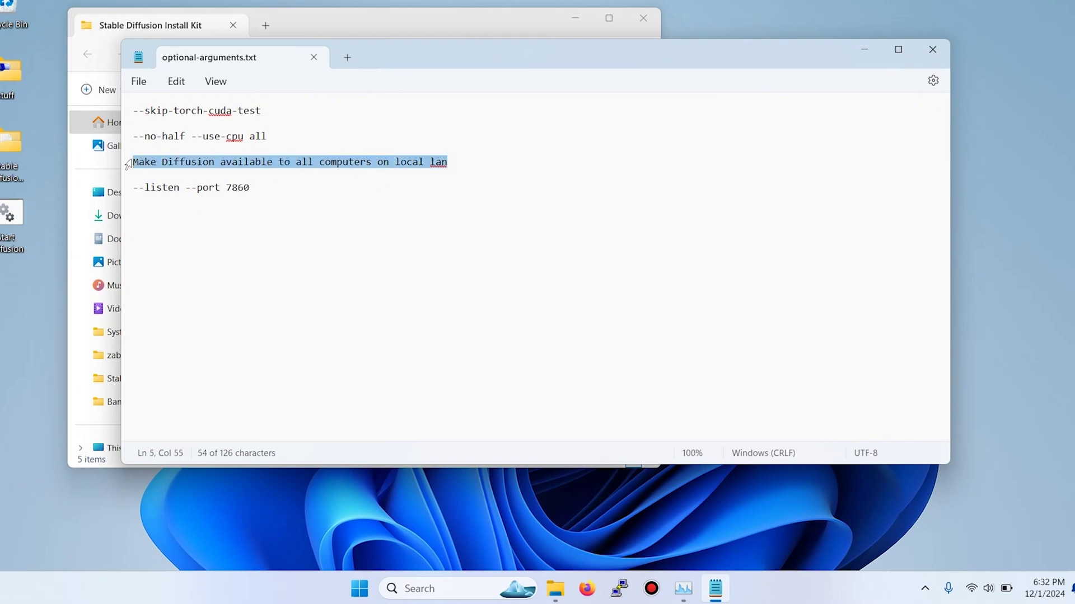
pyautogui.click(231, 188)
pyautogui.moveTo(259, 190); pyautogui.dragTo(131, 187)
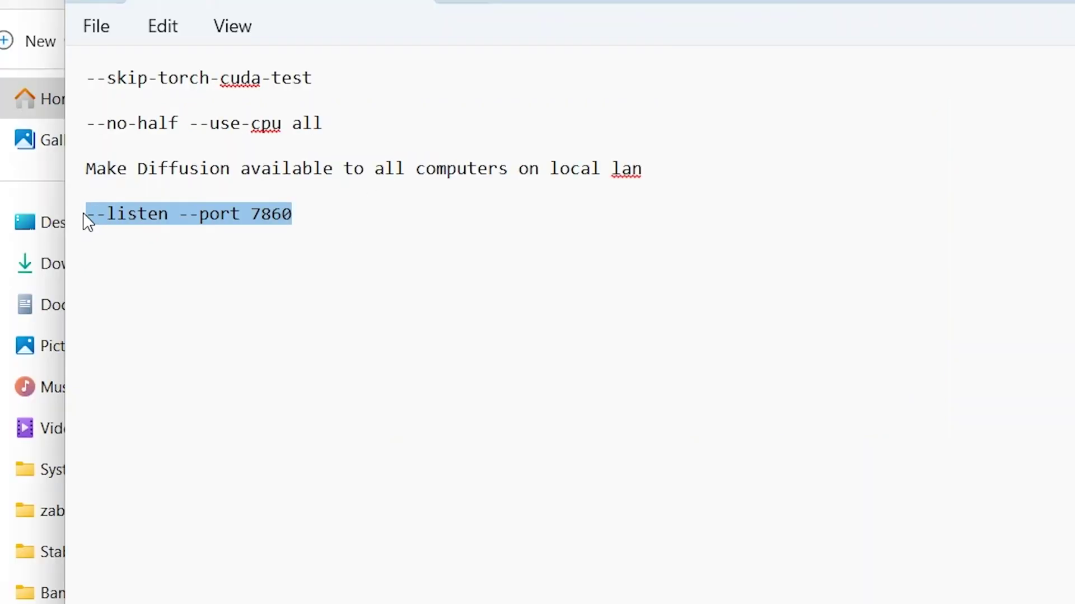
pyautogui.click(240, 214)
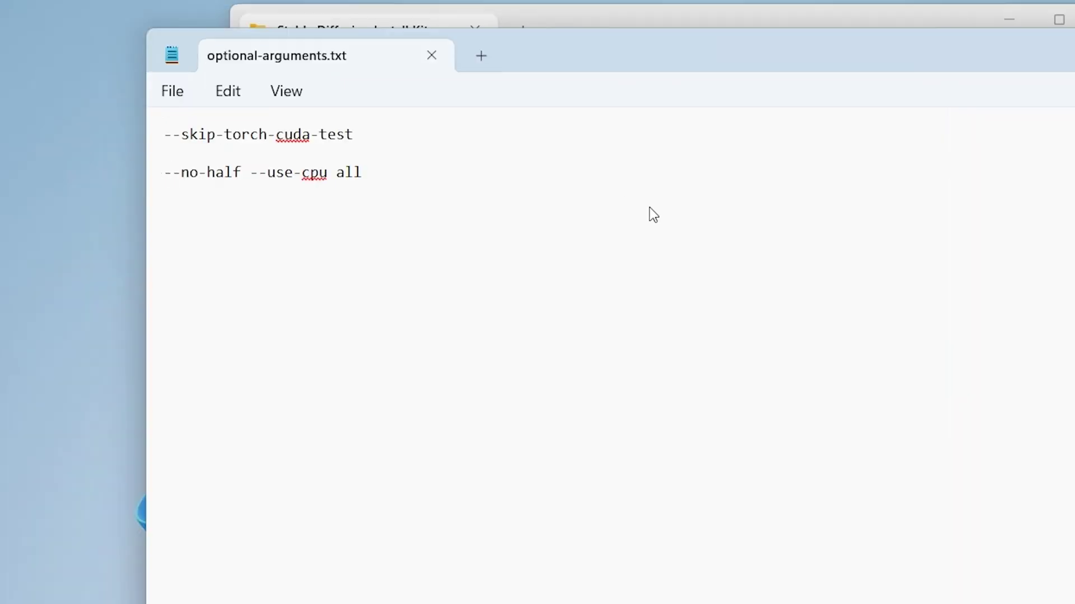
# - Join the arguments into '--skip-torch-cuda-test --no-half --use-cpu all', copy it, close Notepad
pyautogui.press('BackSpace')
pyautogui.press('BackSpace')
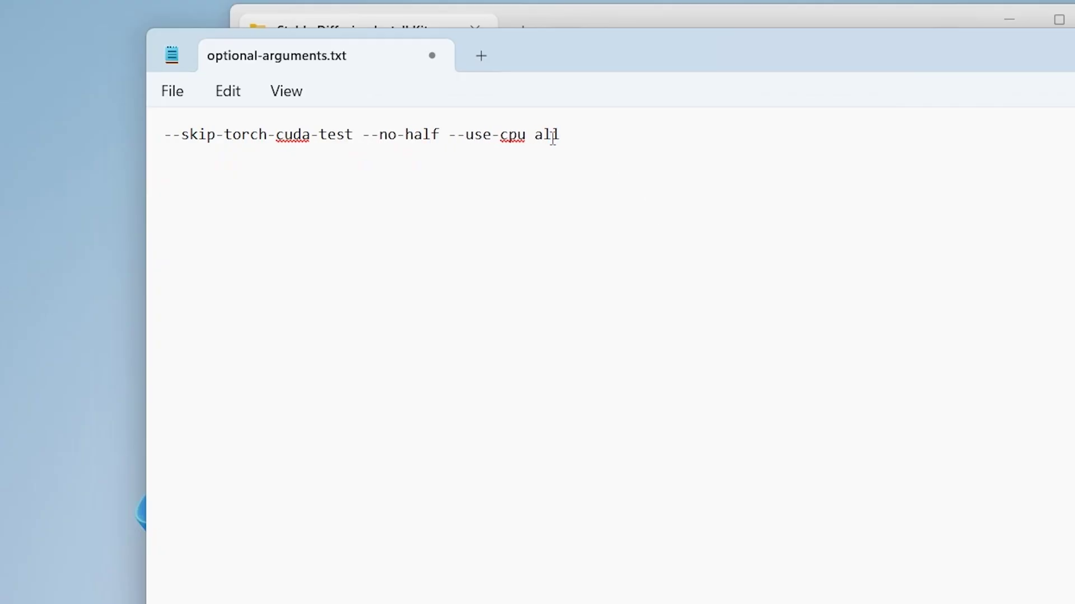
pyautogui.moveTo(562, 134); pyautogui.dragTo(179, 145)
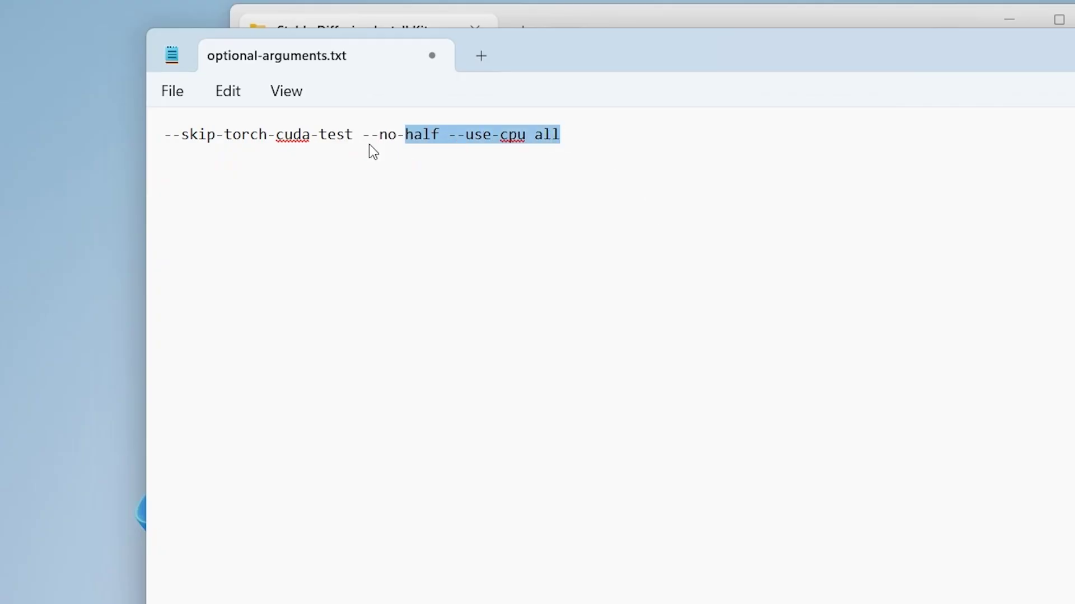
pyautogui.rightClick(165, 139)
pyautogui.click(248, 249)
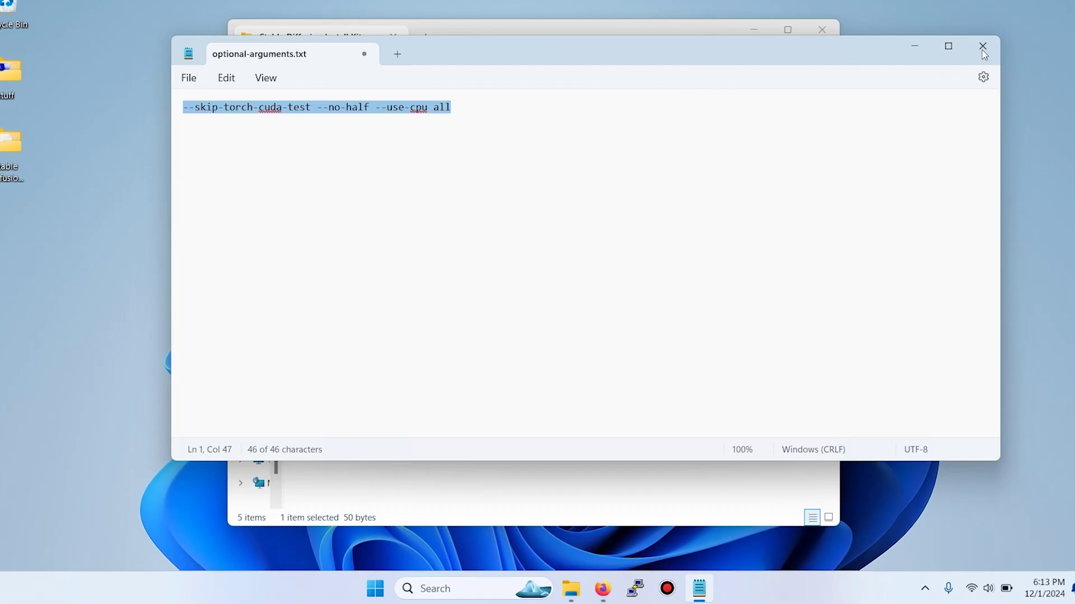
pyautogui.click(982, 47)
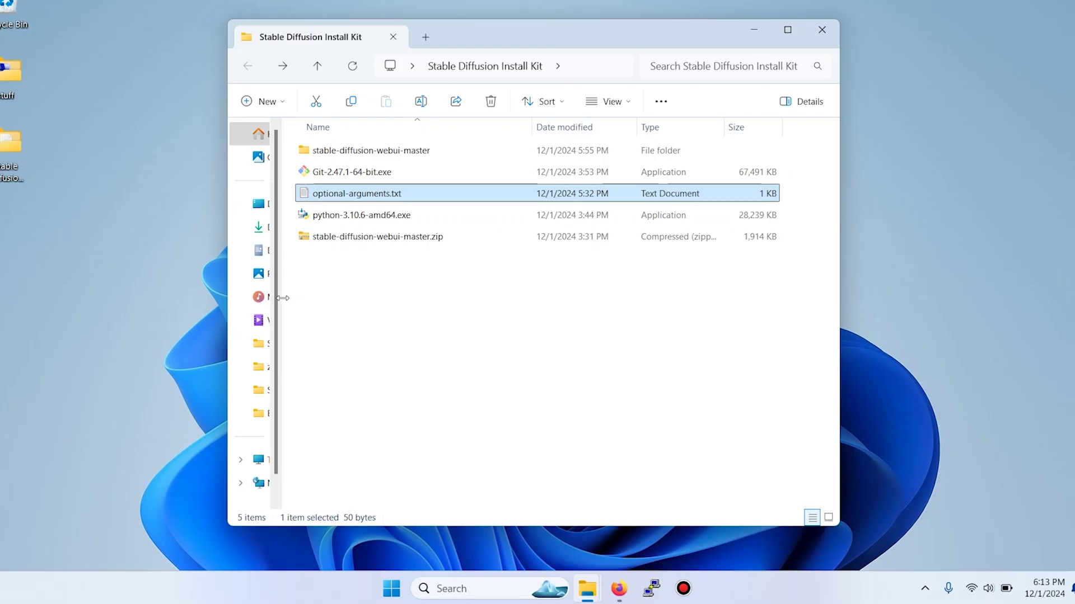
# - Create a desktop shortcut to webui-user.bat from Documents\Stable Diffusion
pyautogui.moveTo(282, 298); pyautogui.dragTo(357, 290)
pyautogui.click(294, 251)
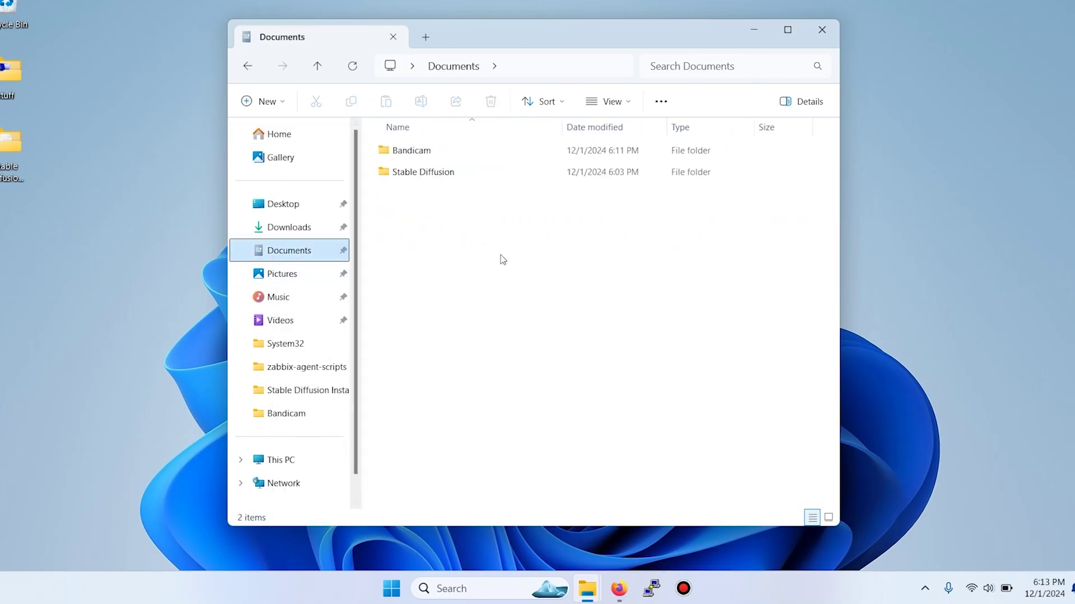
pyautogui.doubleClick(451, 174)
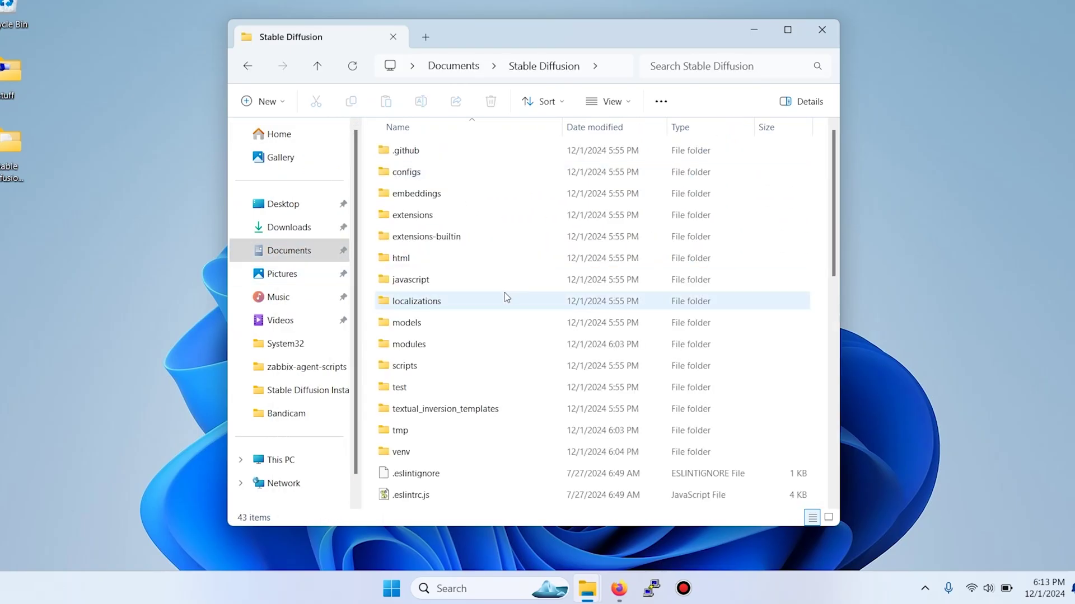
pyautogui.scroll(-5, 504, 296)
pyautogui.scroll(-1, 507, 298)
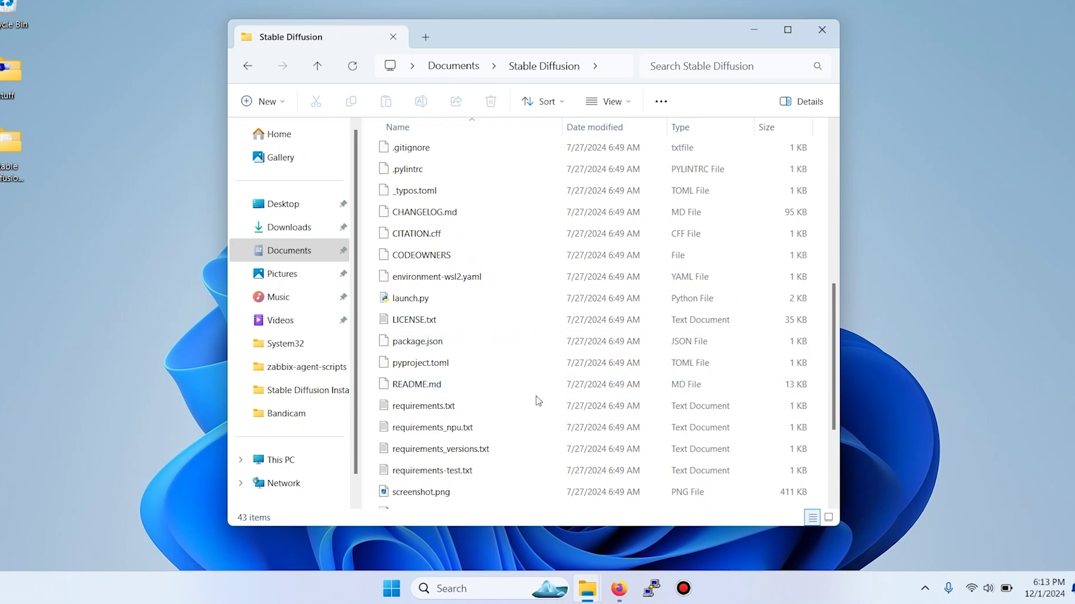
pyautogui.scroll(-3, 536, 401)
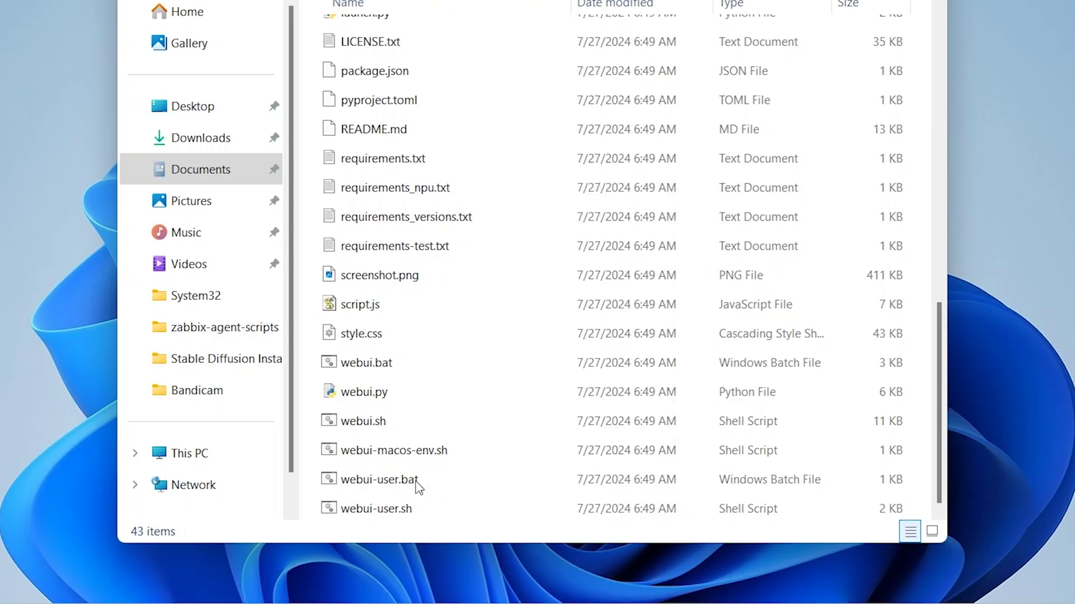
pyautogui.click(495, 486)
pyautogui.rightClick(495, 486)
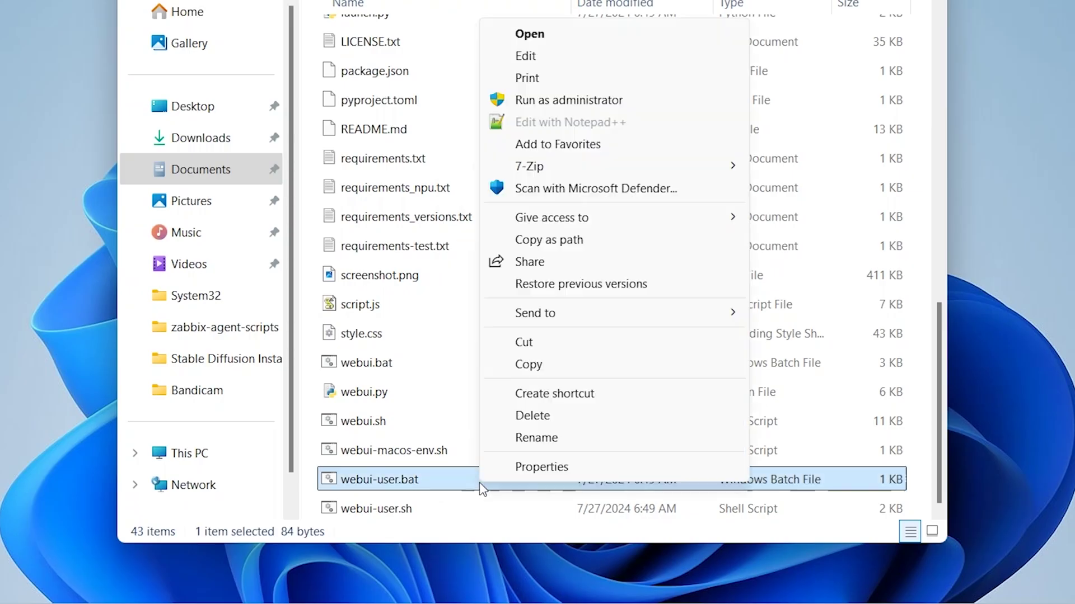
pyautogui.moveTo(554, 356)
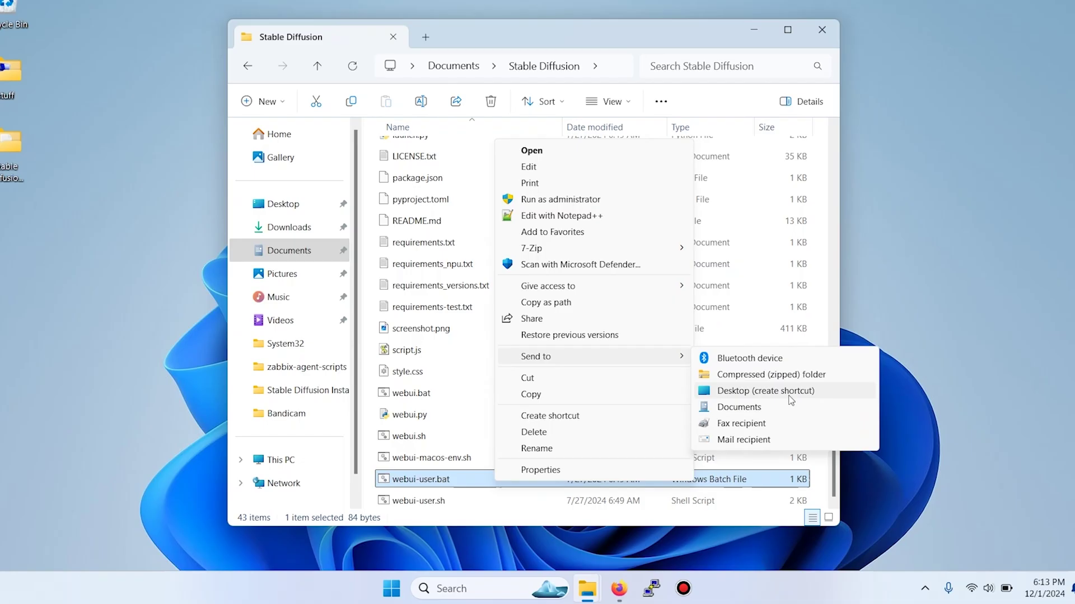
pyautogui.click(765, 390)
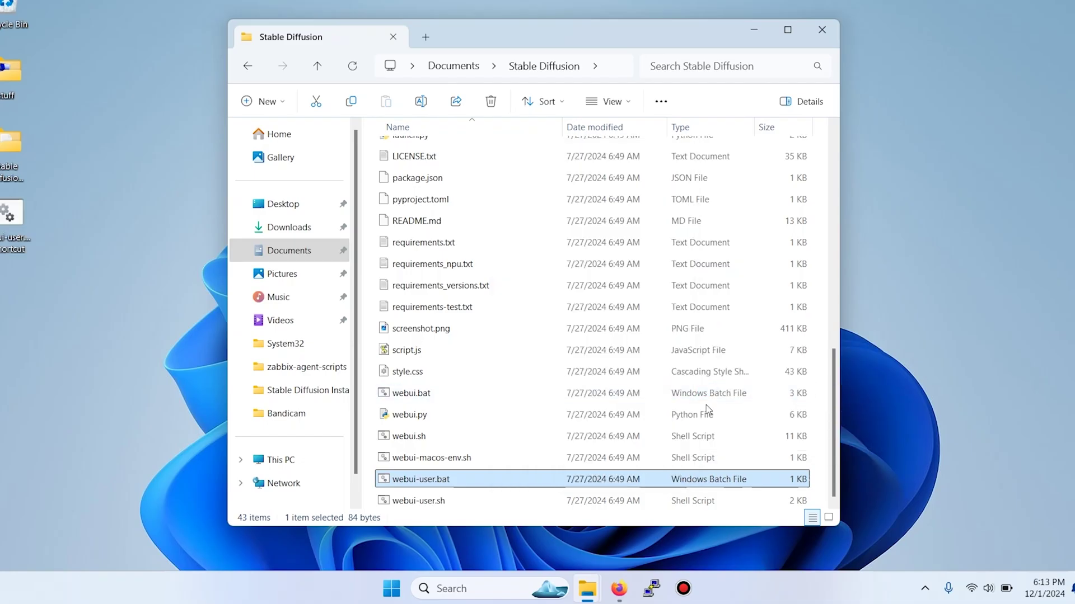
# - Rename the desktop shortcut to 'Start Diffusion'
pyautogui.click(21, 254)
pyautogui.press('F2')
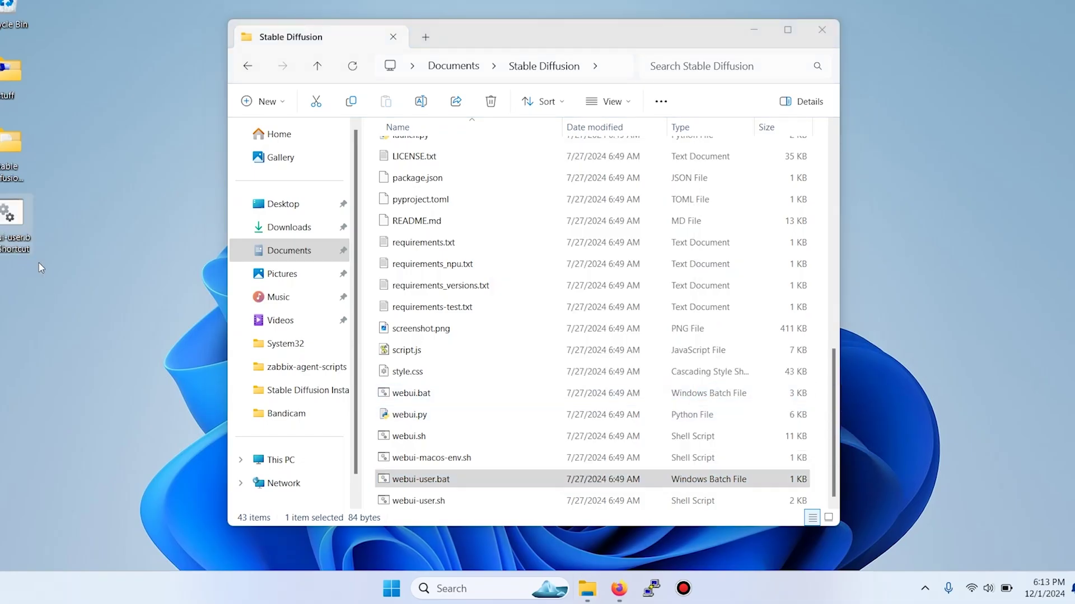
pyautogui.write('Start')
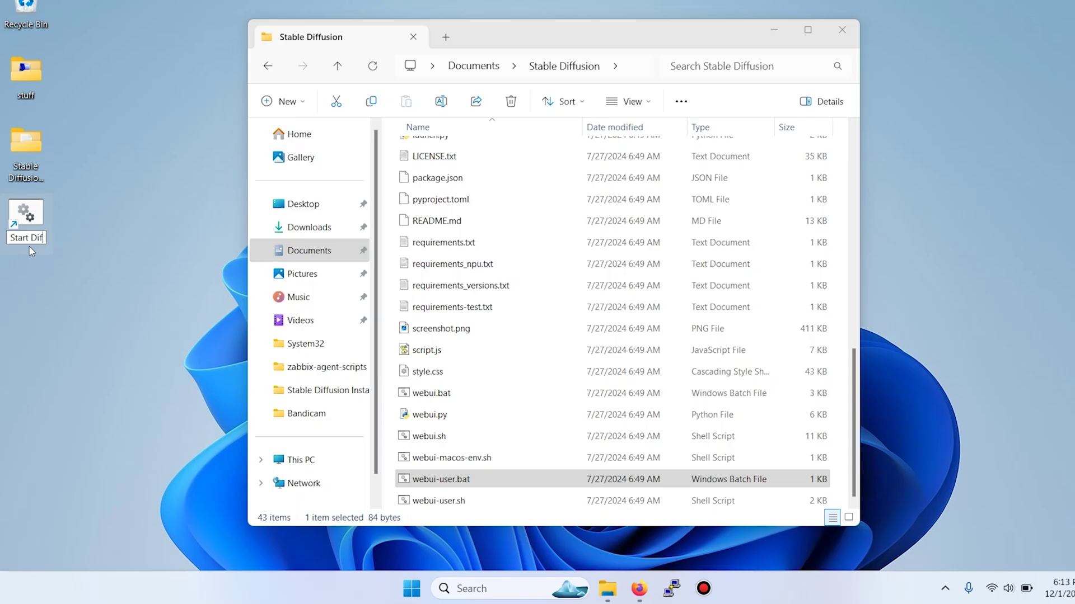
pyautogui.write('Diffusion')
pyautogui.press('Return')
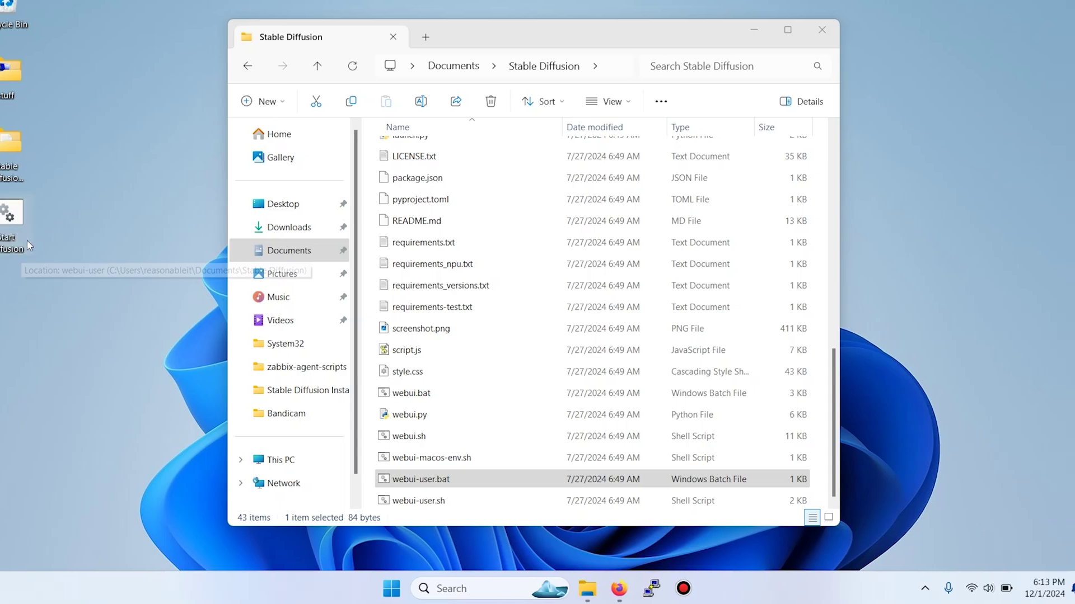
pyautogui.click(500, 482)
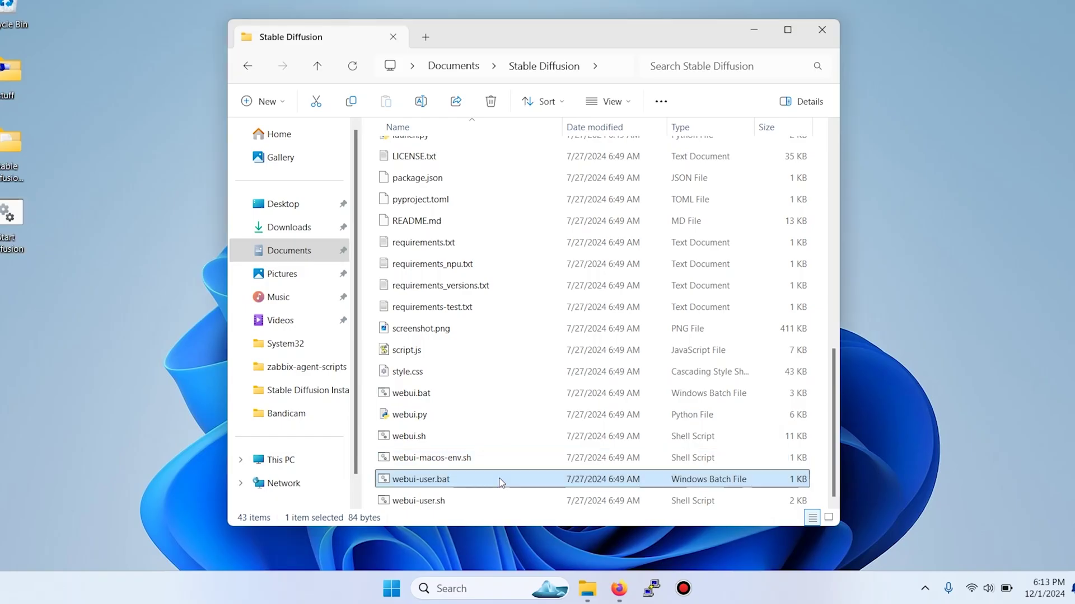
pyautogui.rightClick(500, 482)
pyautogui.click(569, 214)
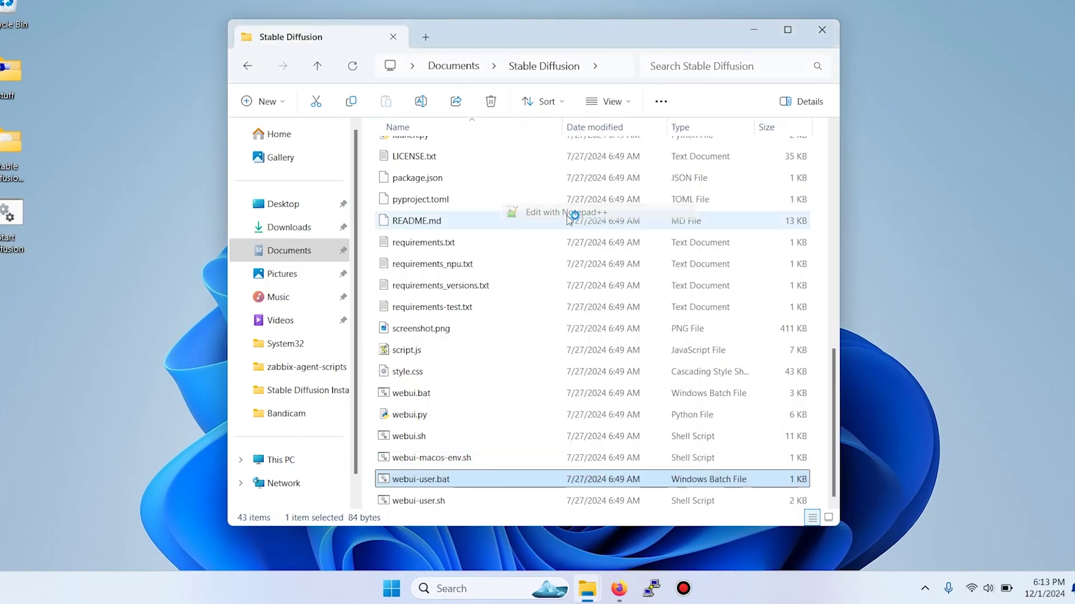
pyautogui.moveTo(606, 180); pyautogui.dragTo(336, 180)
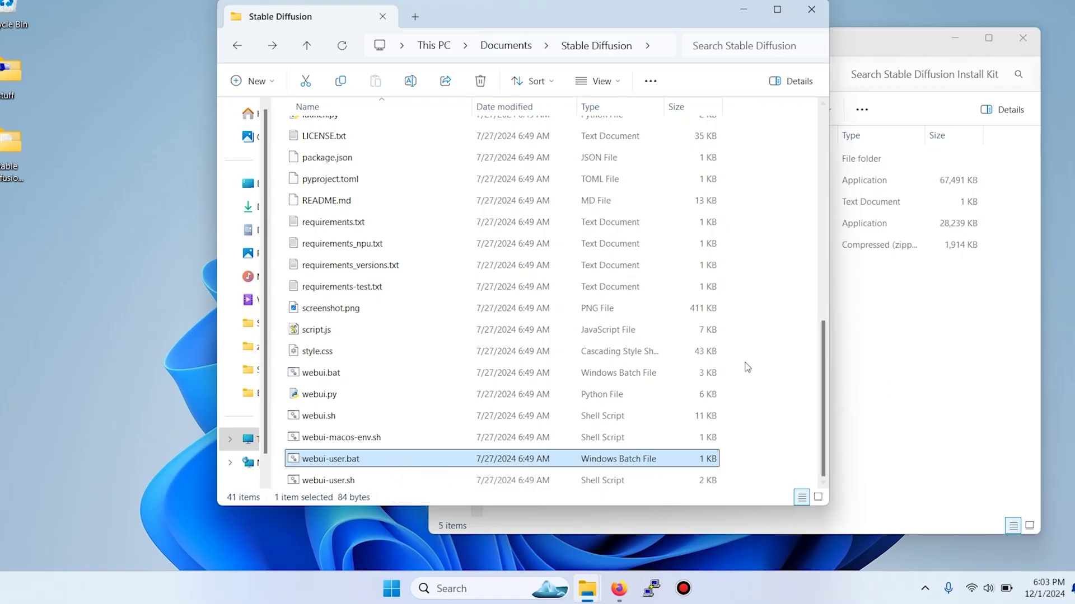
# - Run webui-user.bat via the Start Diffusion shortcut and wait for the web UI
pyautogui.doubleClick(386, 461)
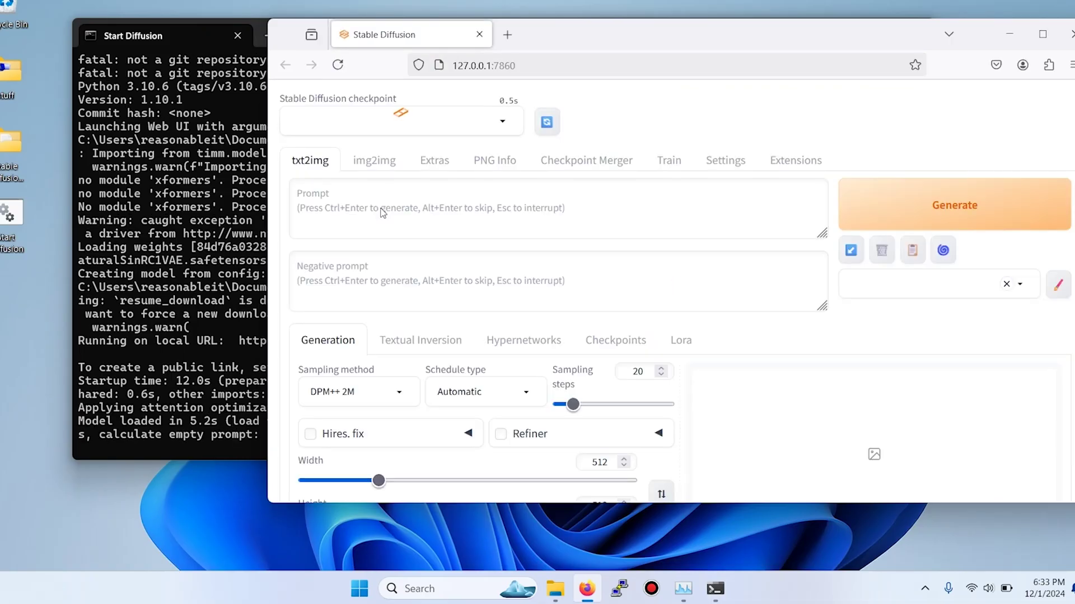
# - Minimize the terminal, check the epicrealism checkpoint is selected, and maximize the browser
pyautogui.moveTo(568, 42); pyautogui.dragTo(480, 96)
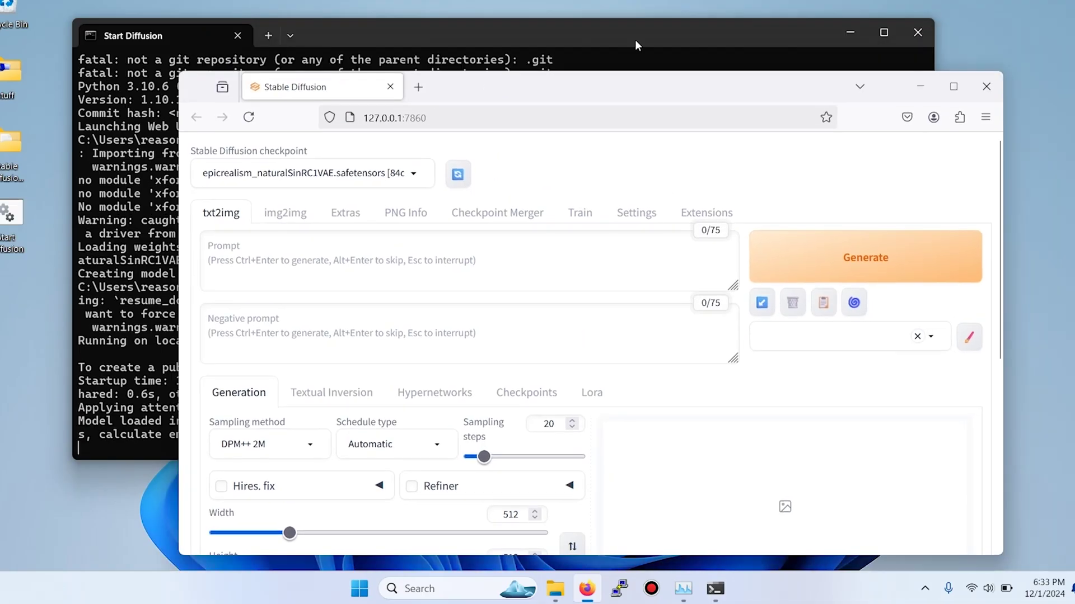
pyautogui.click(843, 31)
pyautogui.moveTo(309, 153); pyautogui.dragTo(190, 156)
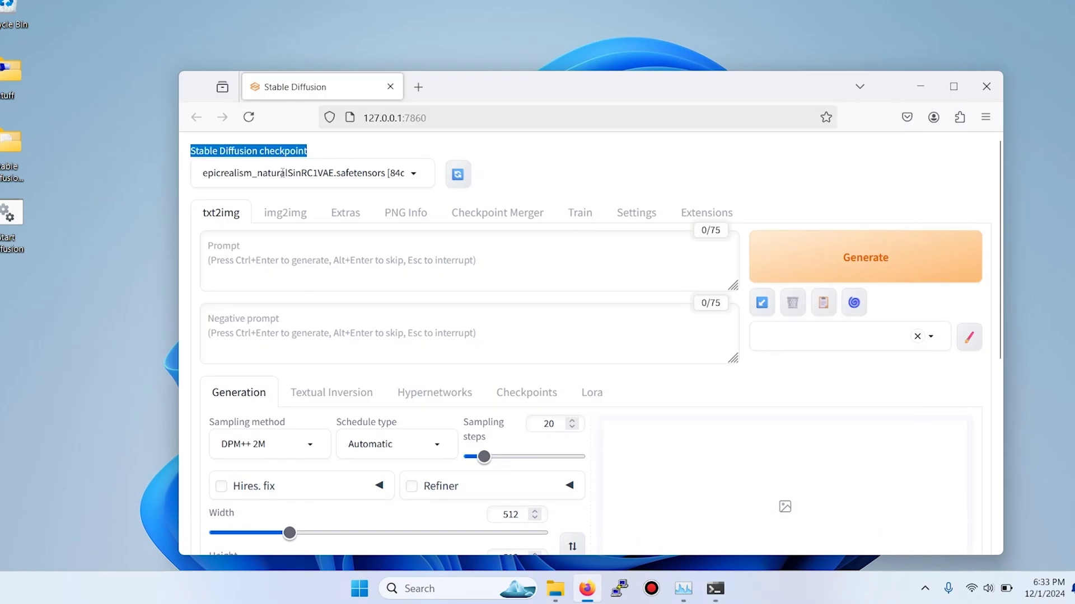
pyautogui.click(420, 182)
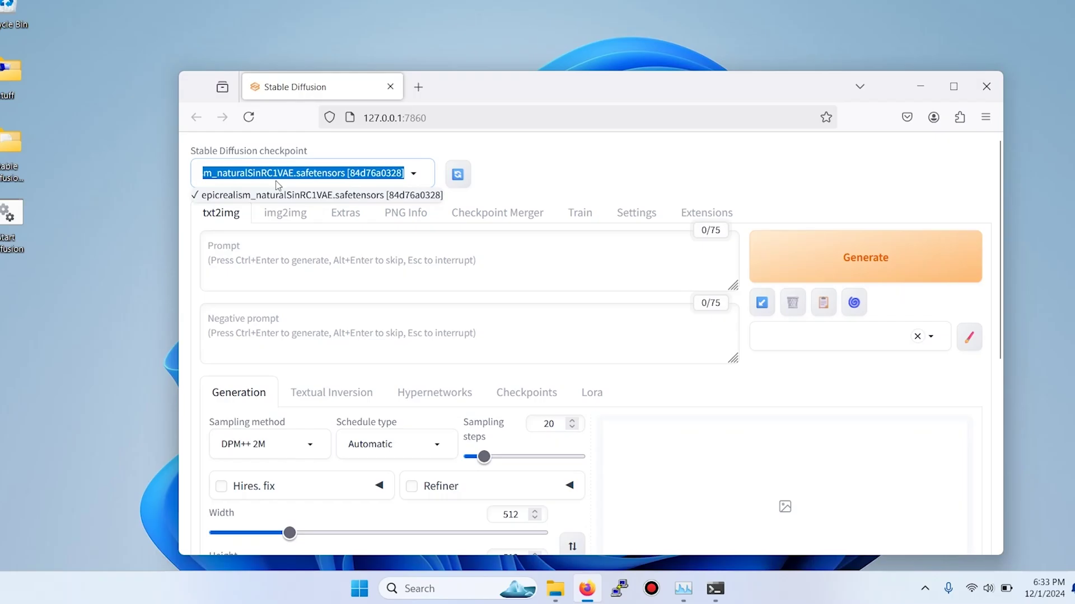
pyautogui.click(531, 181)
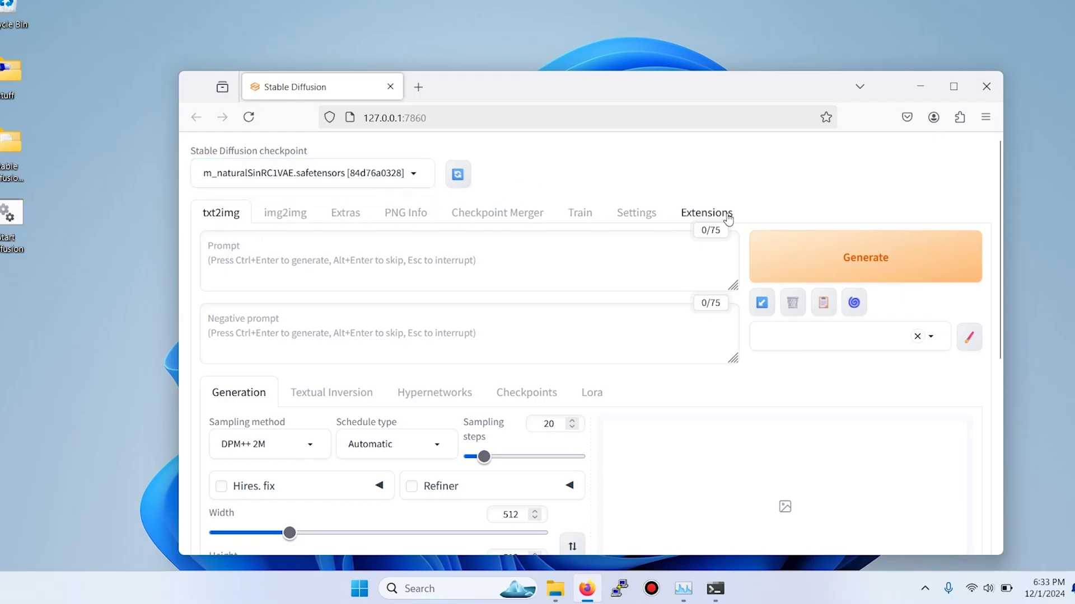
pyautogui.doubleClick(669, 90)
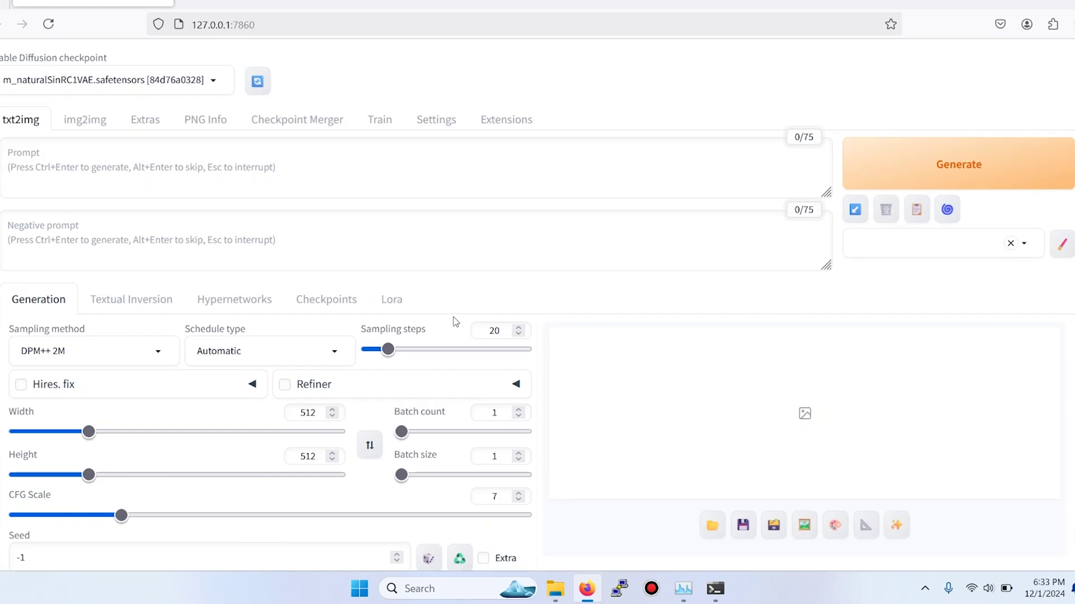
pyautogui.scroll(-2, 462, 328)
pyautogui.scroll(2, 472, 337)
pyautogui.write('beauti')
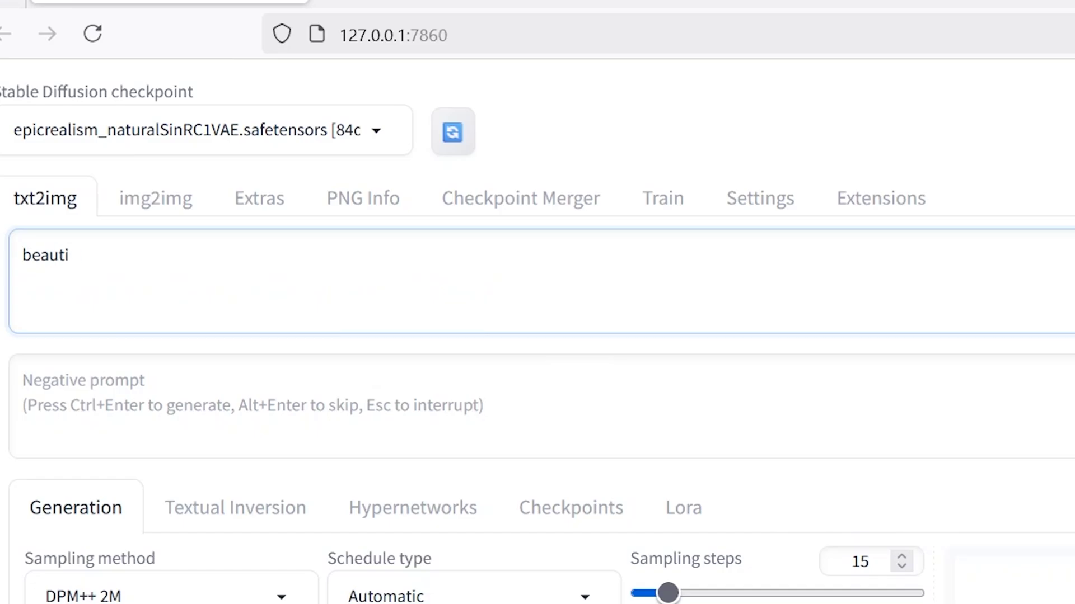
pyautogui.write('ful sunflo')
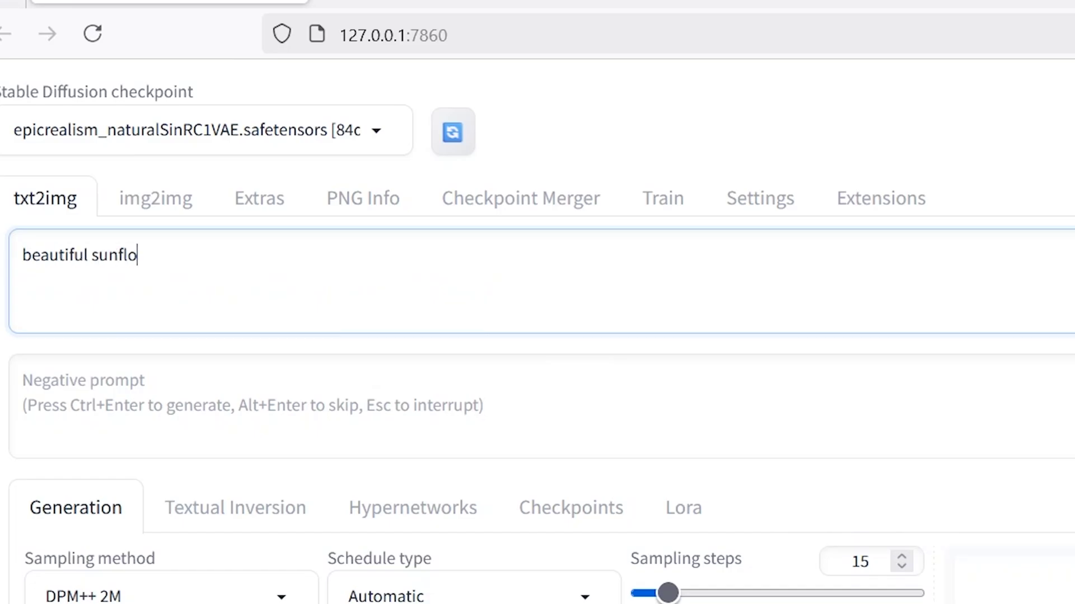
pyautogui.write('wer')
# - Generate the 212×212, 15-step 'beautiful sunflower' image, checking progress in the terminal
pyautogui.click(986, 176)
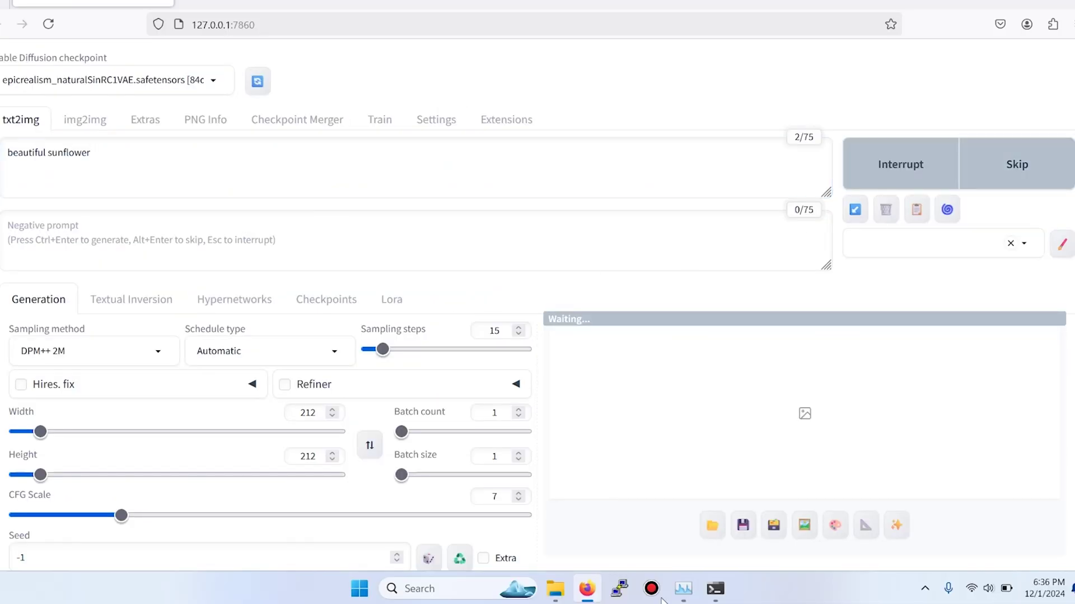
pyautogui.click(714, 589)
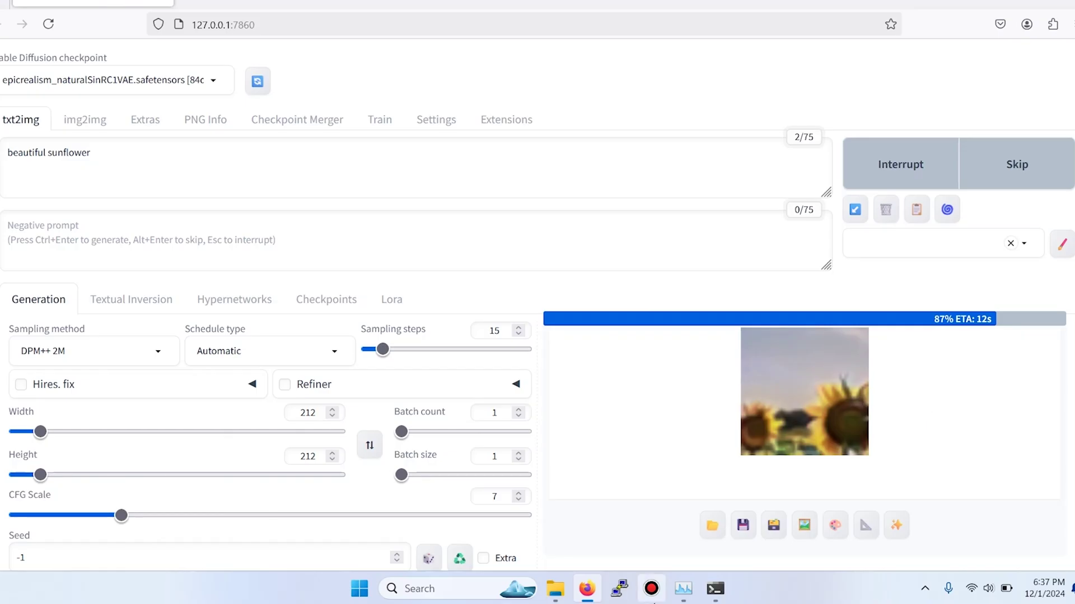
pyautogui.click(713, 592)
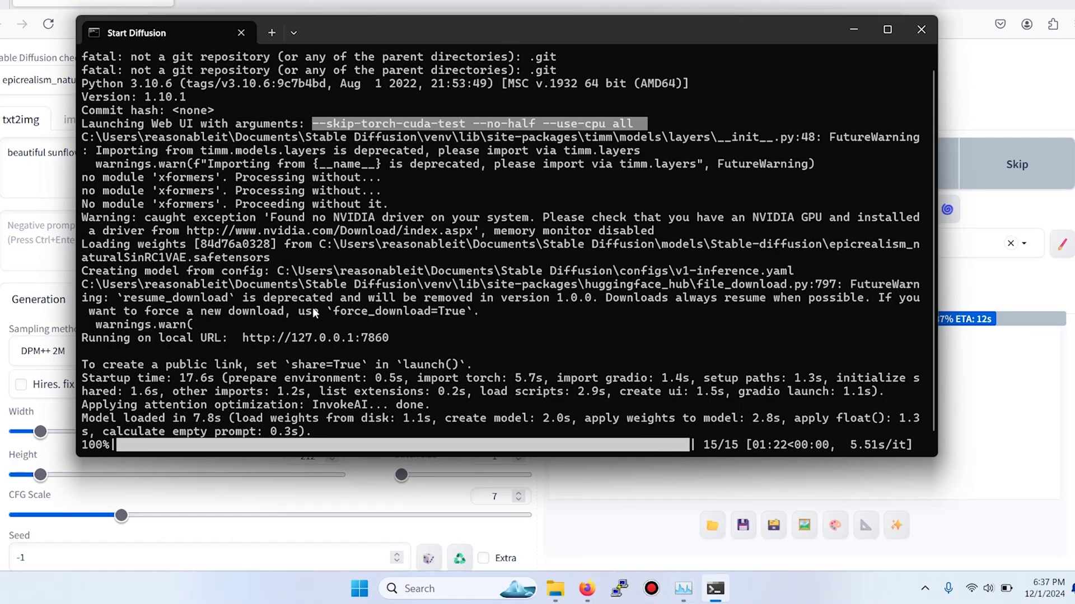
pyautogui.click(852, 31)
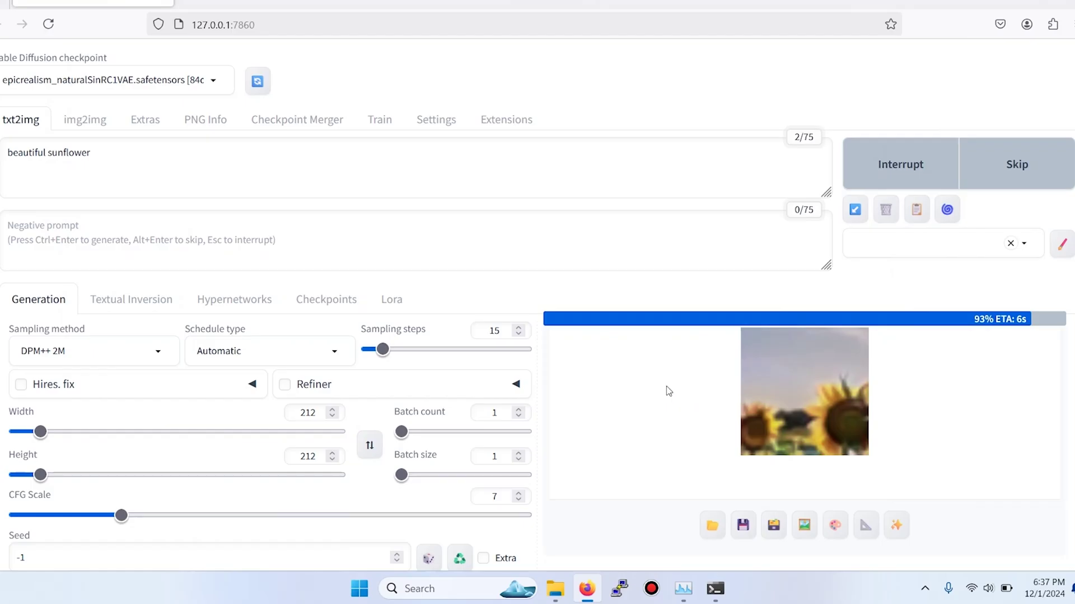
pyautogui.scroll(-3, 668, 393)
pyautogui.scroll(4, 483, 374)
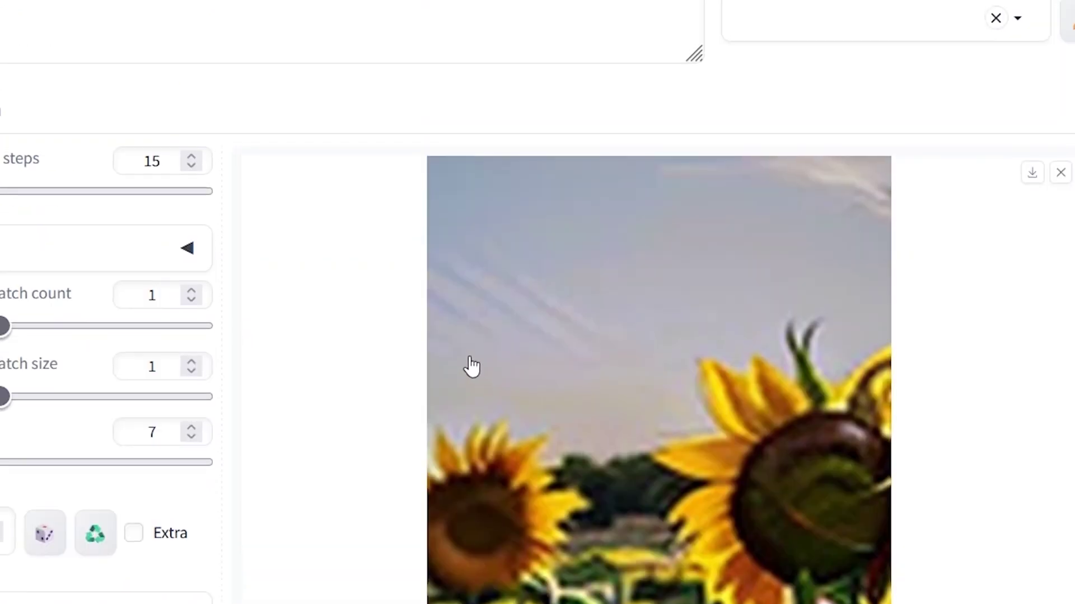
pyautogui.scroll(-2, 470, 367)
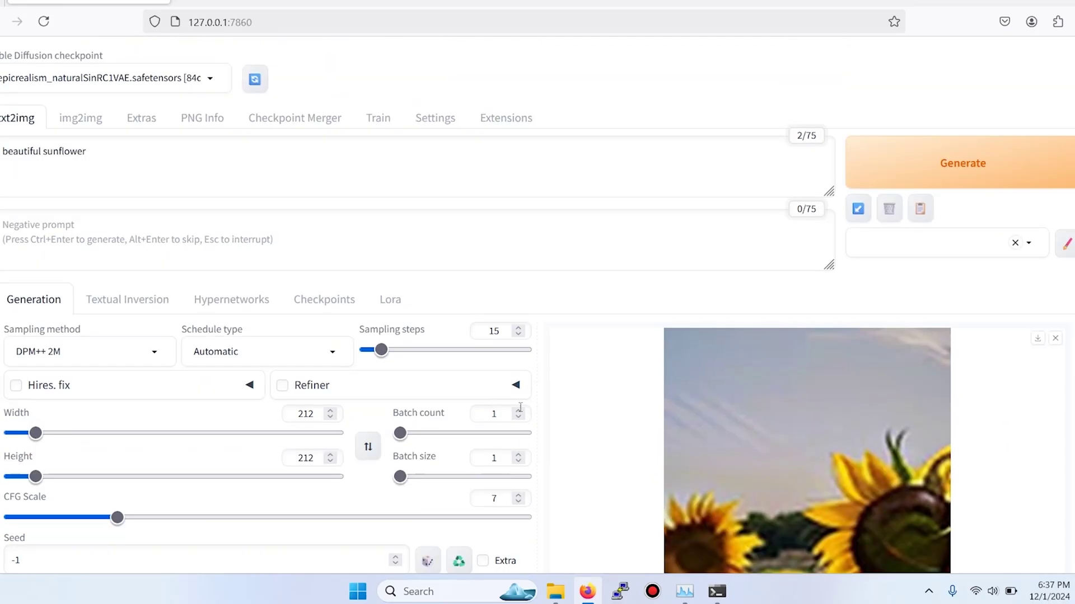
pyautogui.scroll(-3, 638, 372)
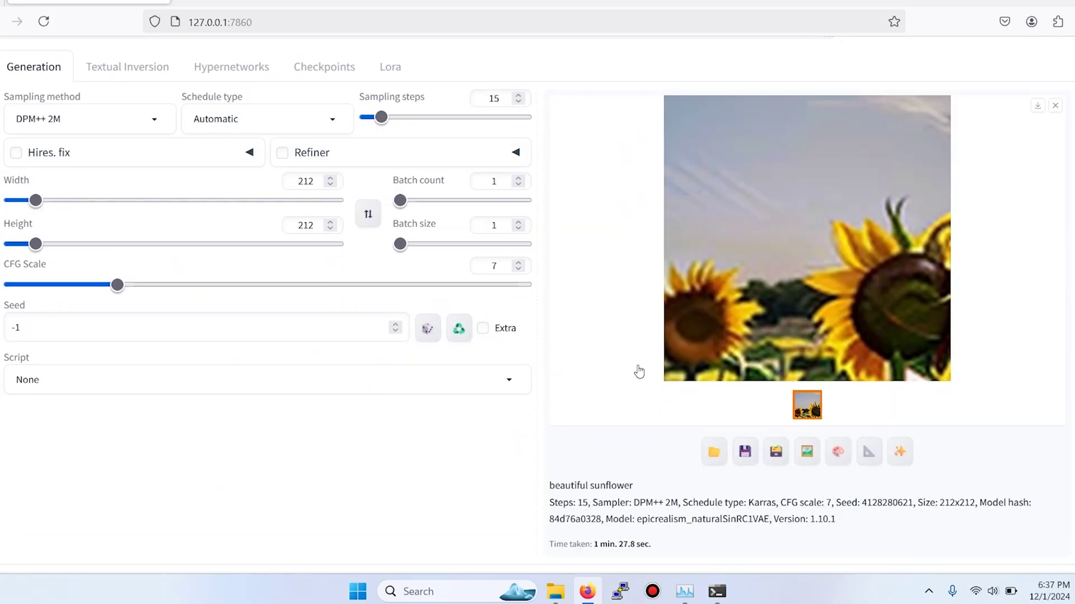
pyautogui.scroll(4, 638, 371)
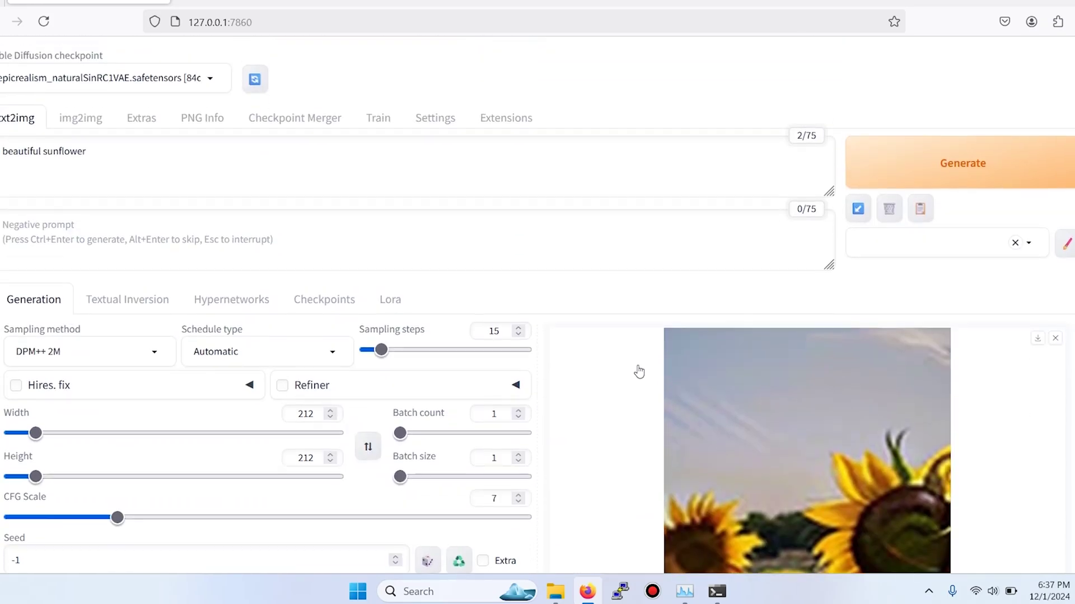